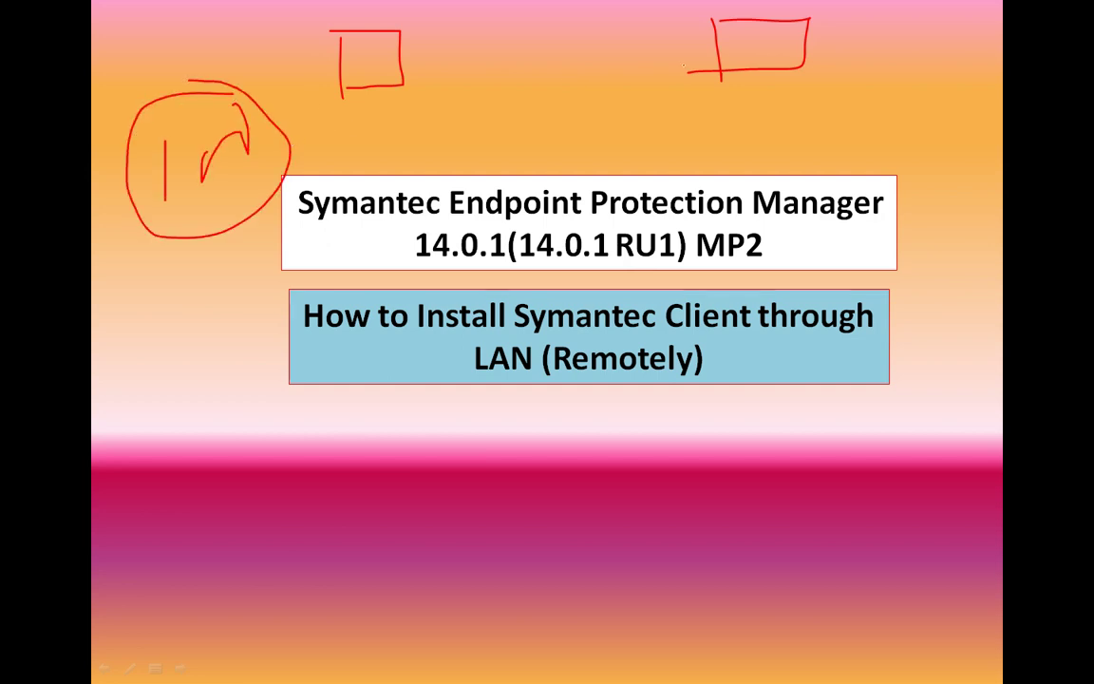
Scribble red ink under the right rectangle and draw a '1' inside the circle.
mouse_move(739, 91)
mouse_down()
mouse_move(714, 133)
mouse_move(741, 97)
mouse_up()
drag(708, 135, 921, 107)
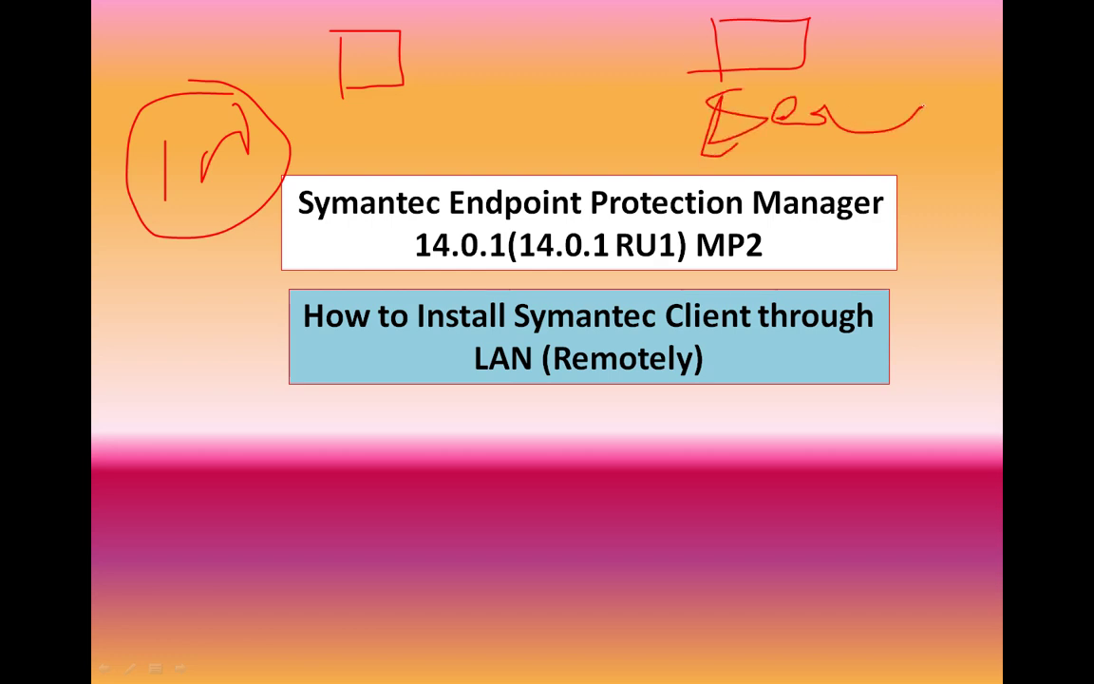
drag(139, 210, 176, 200)
drag(152, 154, 168, 139)
Open the Windows Firewall page from Network and Sharing Center.
key(super)
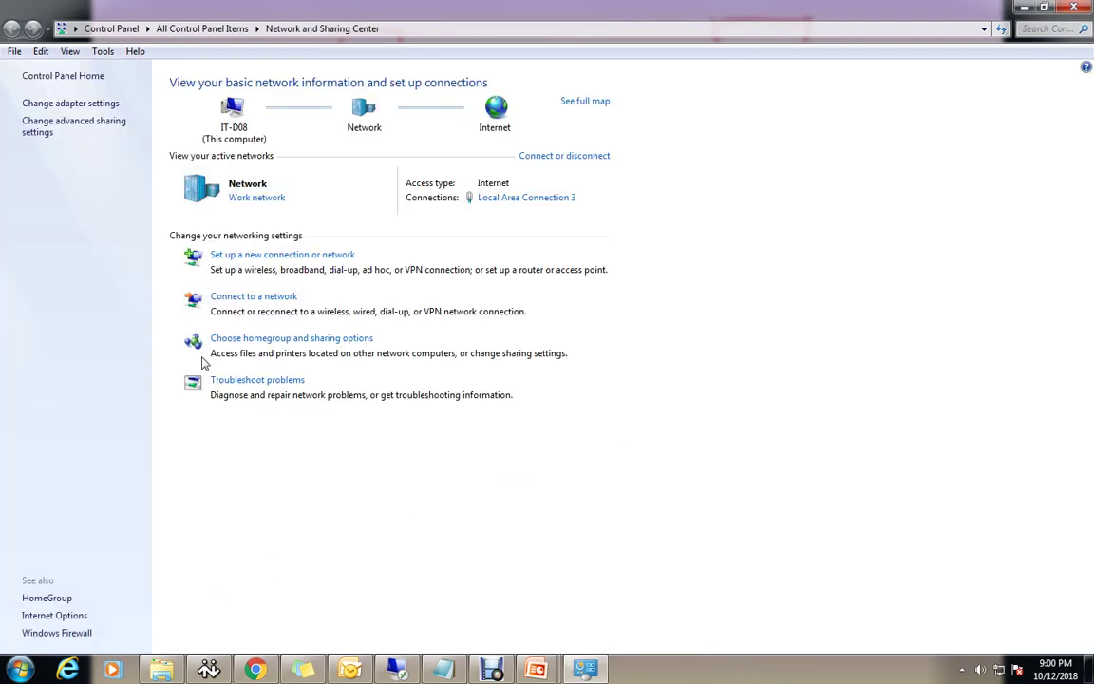
click(67, 632)
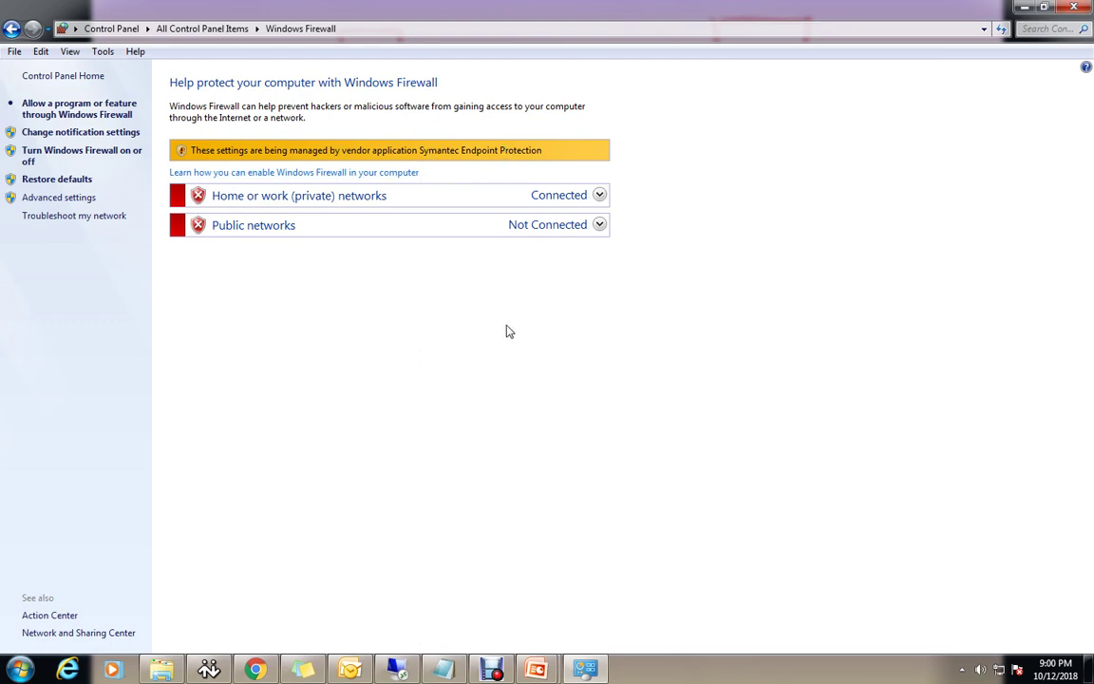
Enter 'smc -stop' in the Run dialog from the autocomplete suggestions.
key(super+r)
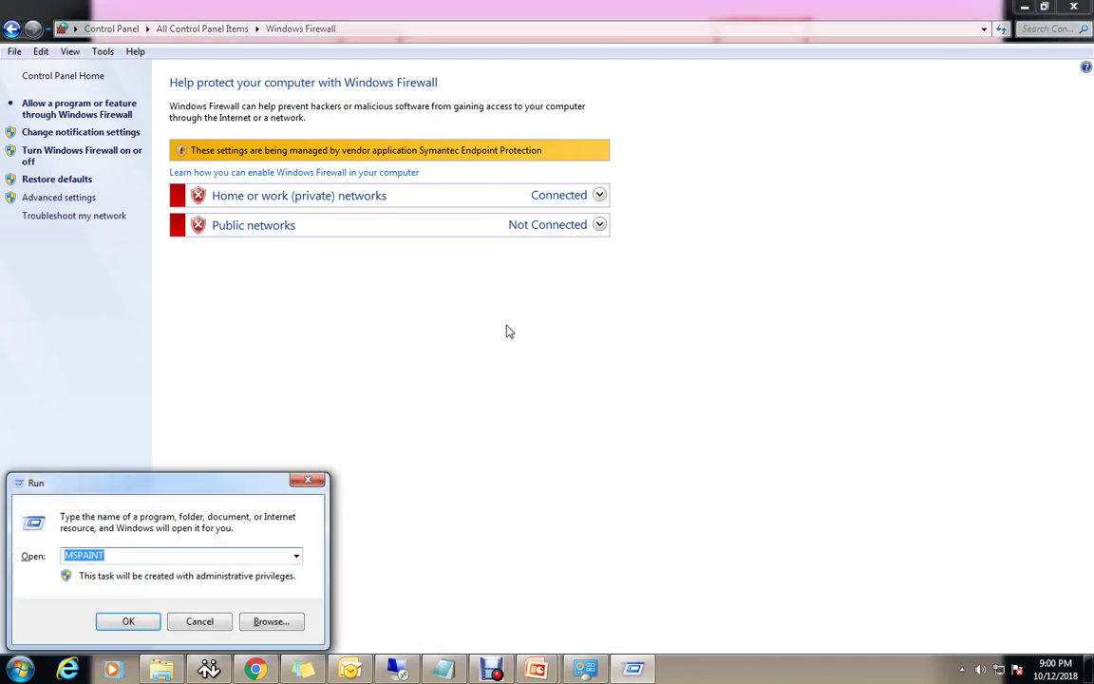
text(sm)
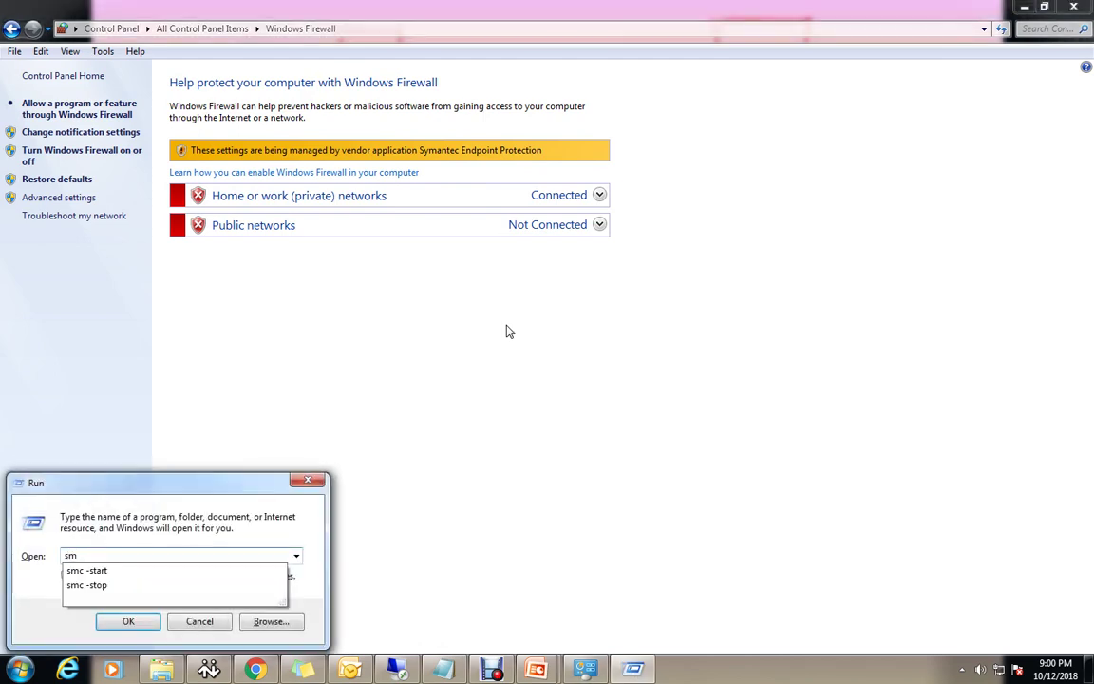
key(Down)
key(Down)
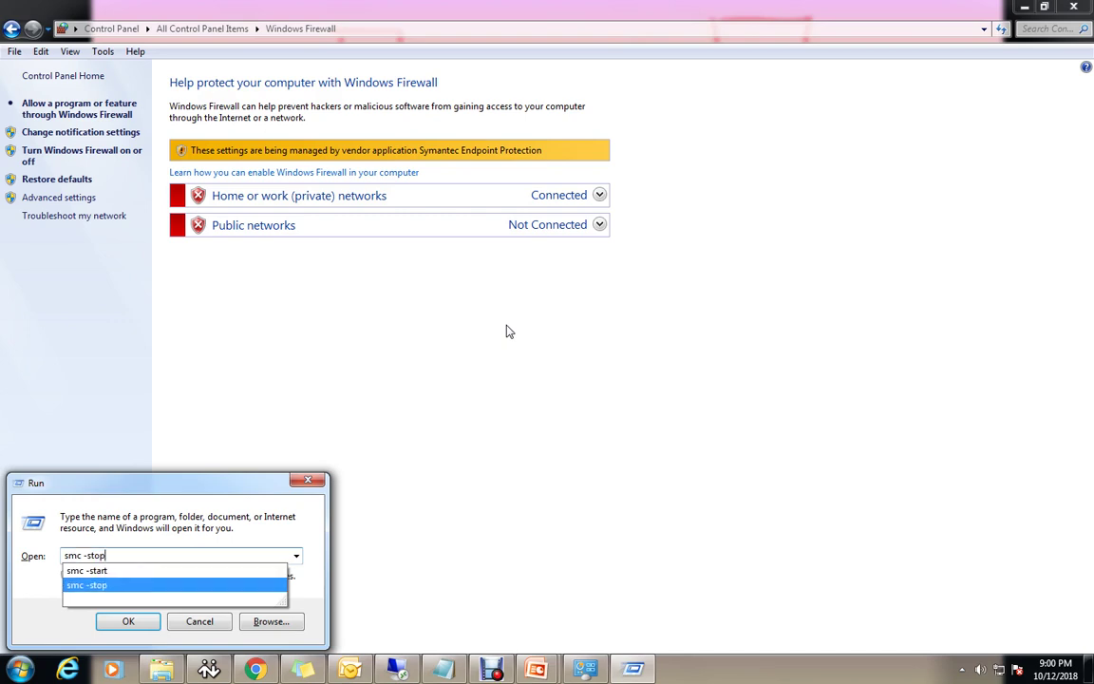
Submit the 'smc -stop' command from the Run box to stop Symantec Endpoint Protection.
key(Return)
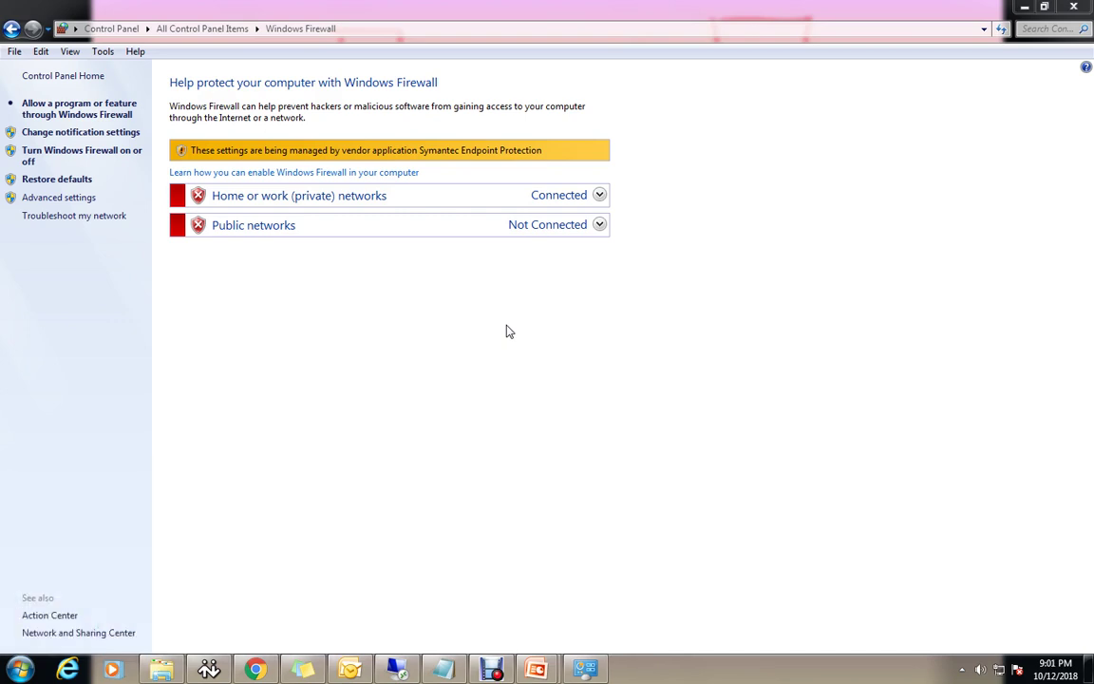
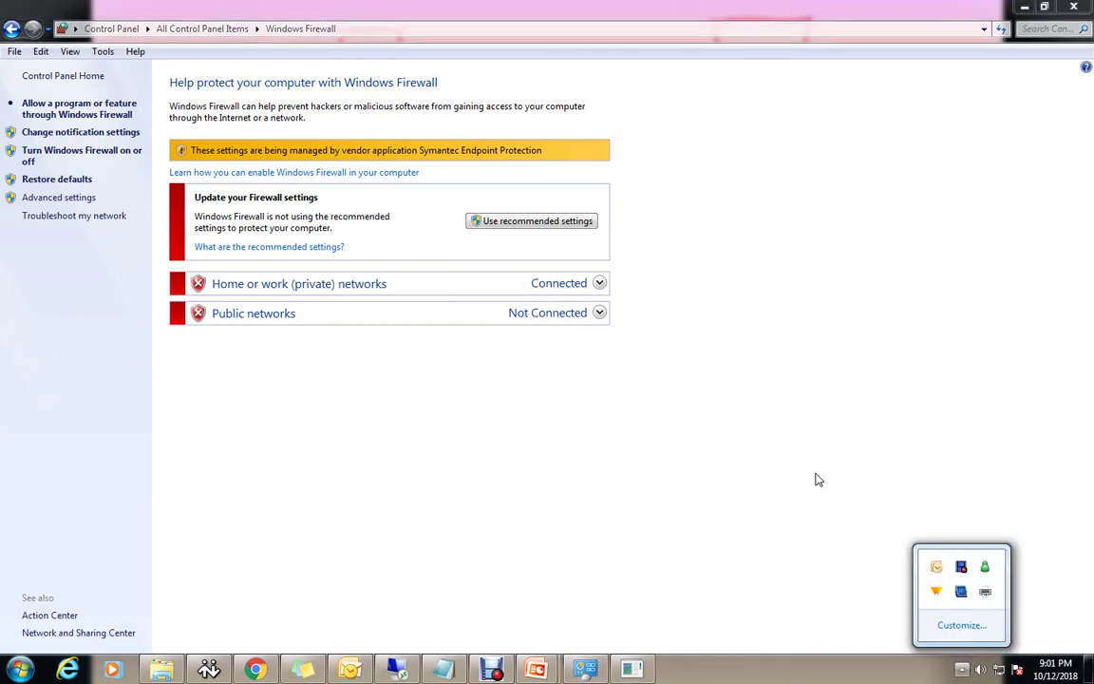
Show the hidden tray icons and bring up the network icon's menu for the Network and Sharing Center.
click(788, 465)
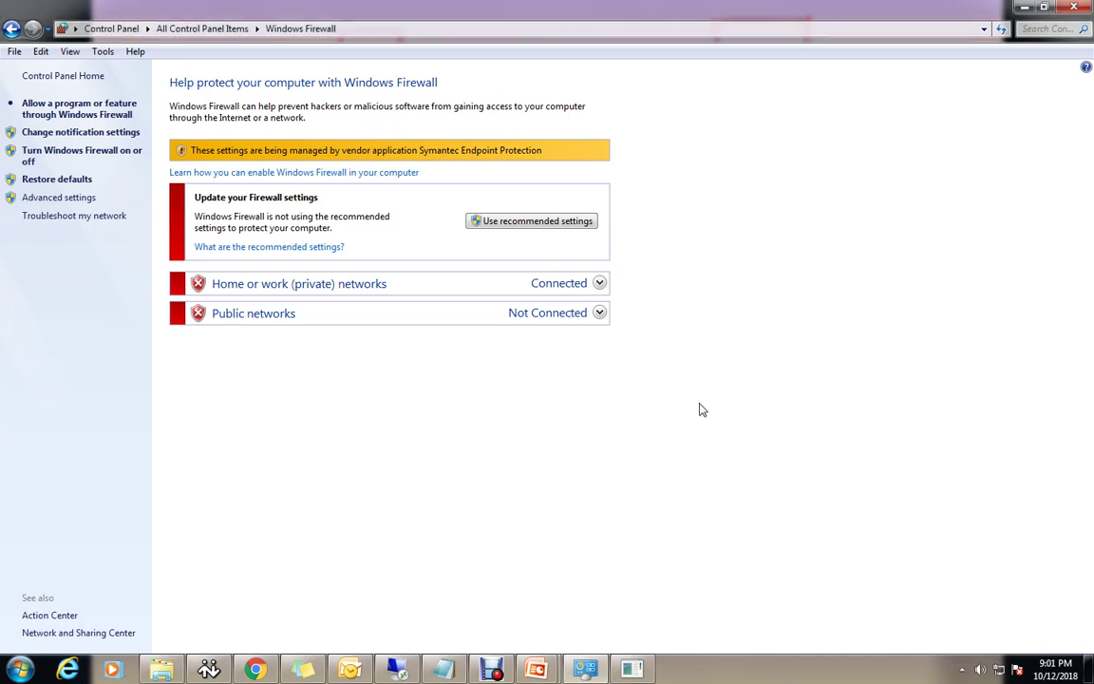
click(962, 669)
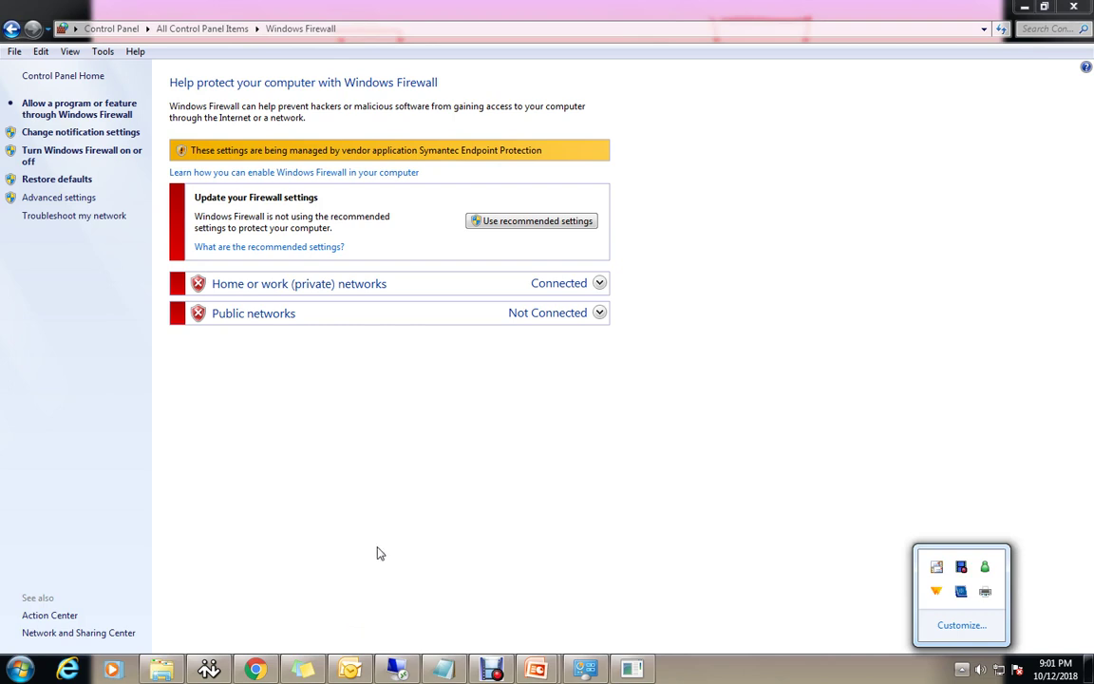
click(350, 467)
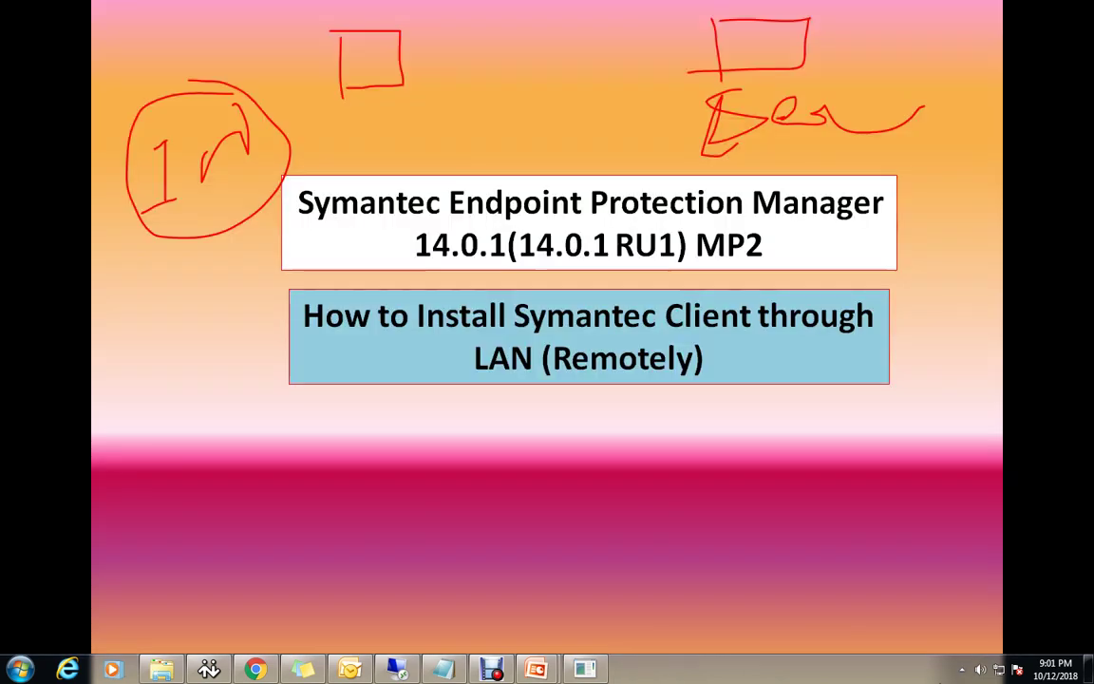
click(962, 669)
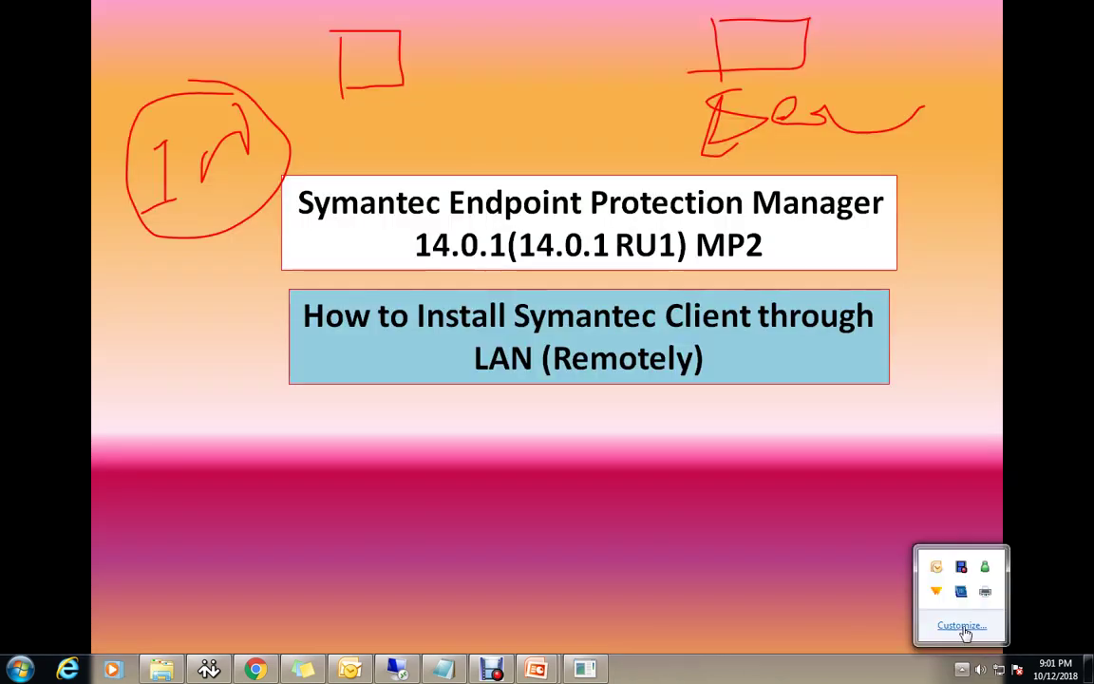
right_click(999, 670)
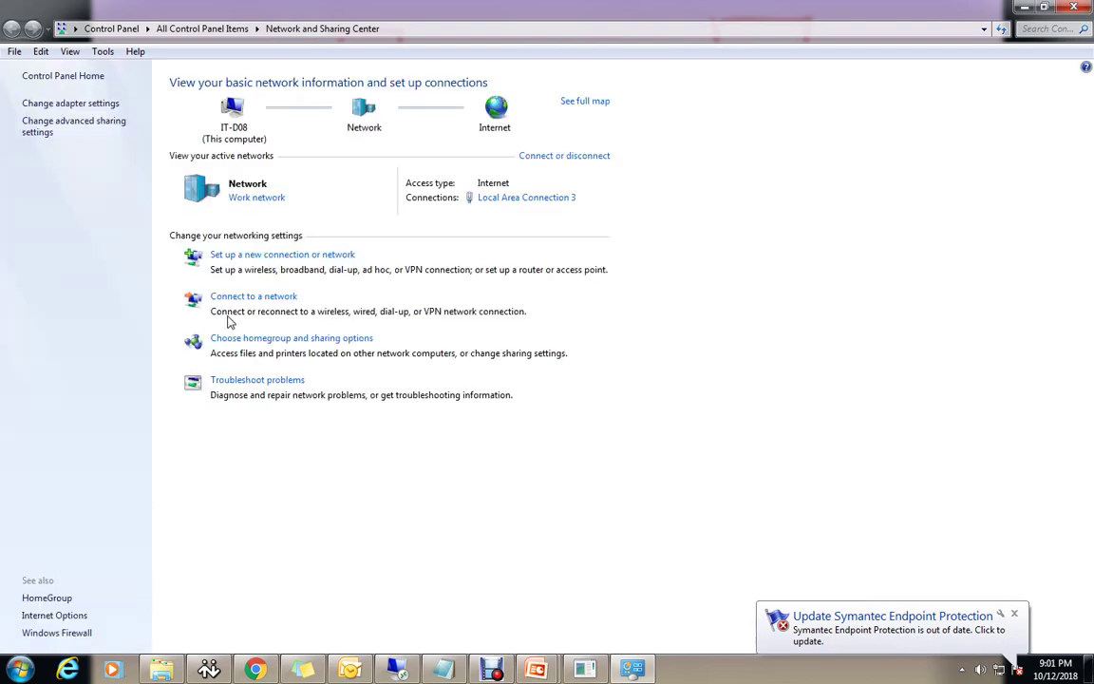
Turn off Windows Firewall for both home/work and public network locations.
click(59, 634)
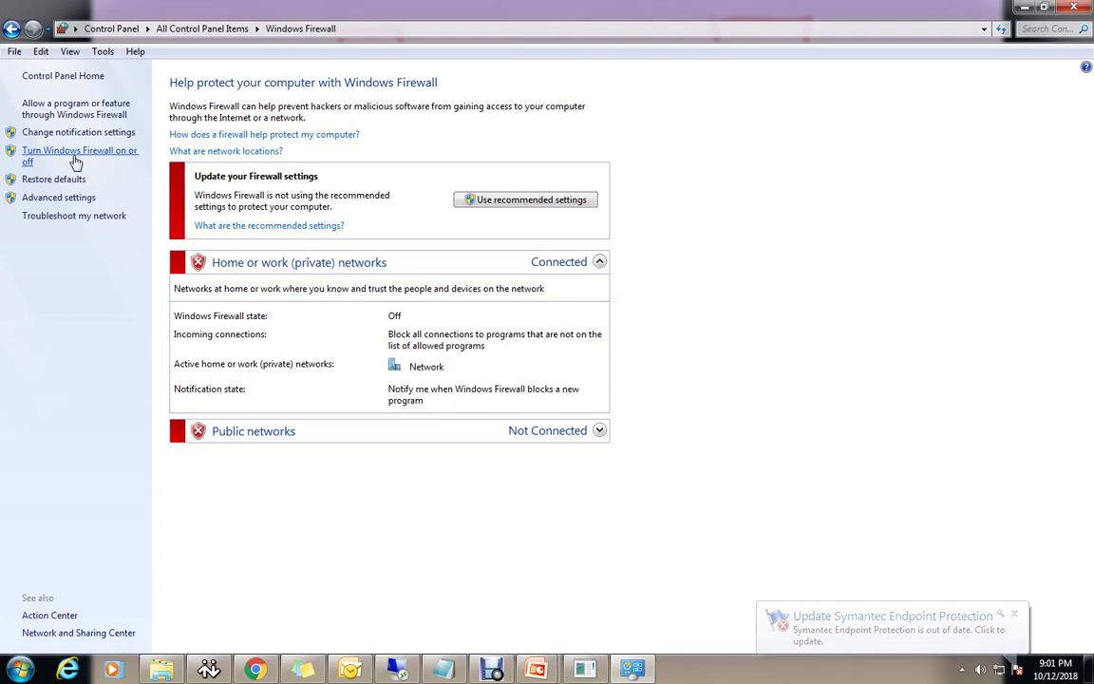
click(73, 158)
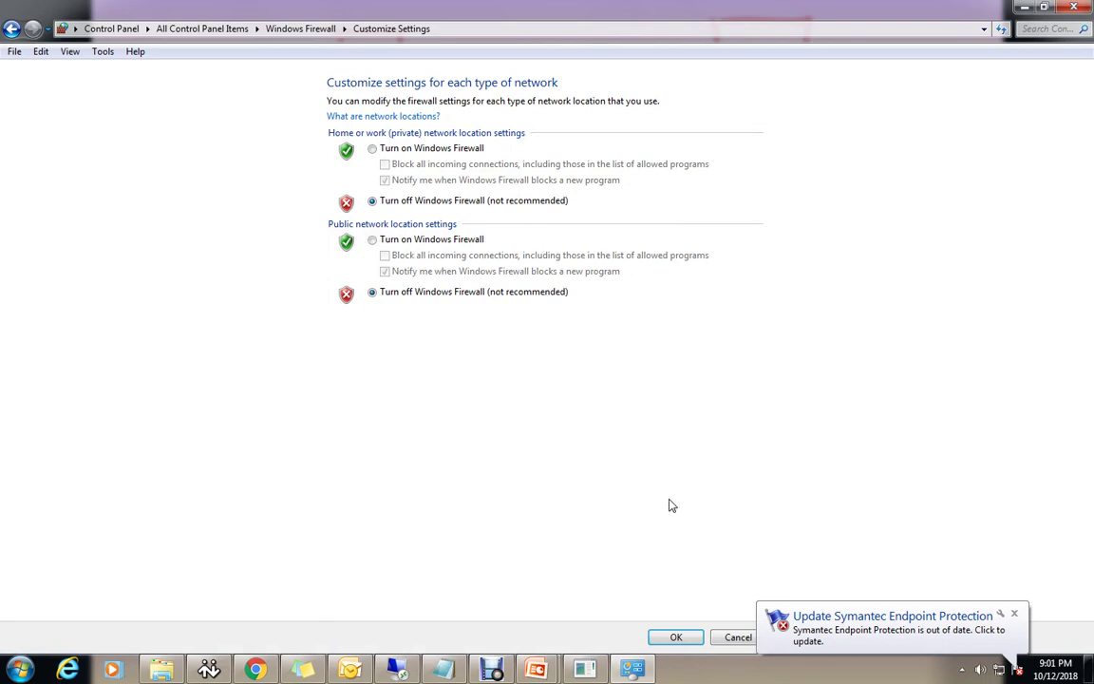
click(690, 644)
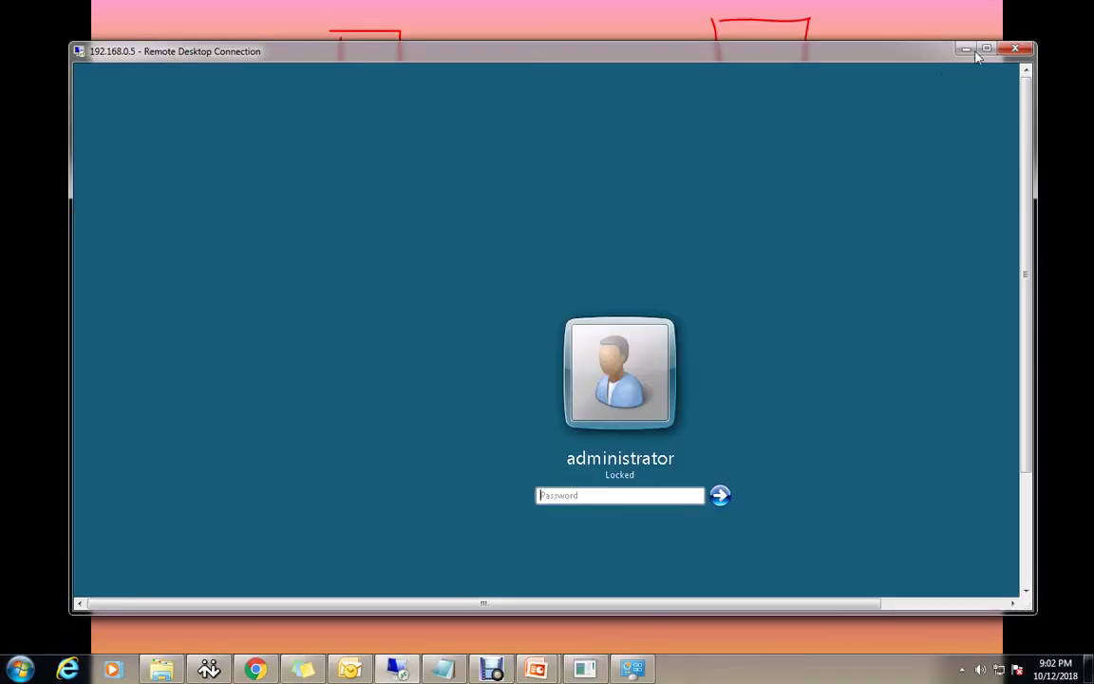
Log in to the remote server with its password and list the IT group's clients under My Company.
click(986, 48)
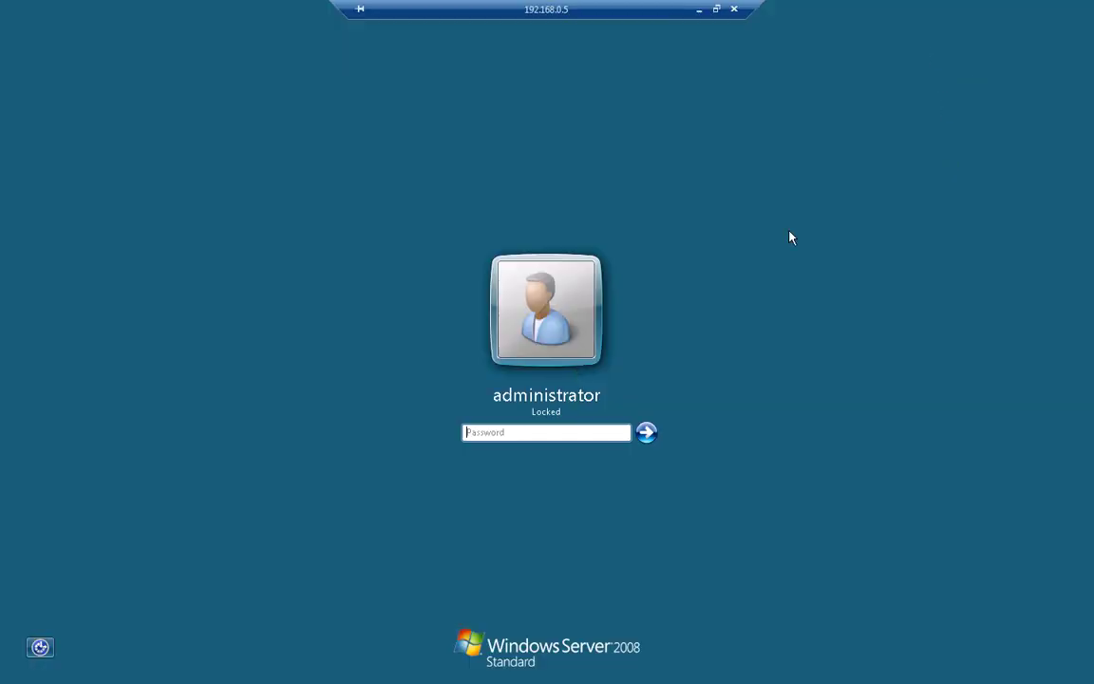
text(••••••••)
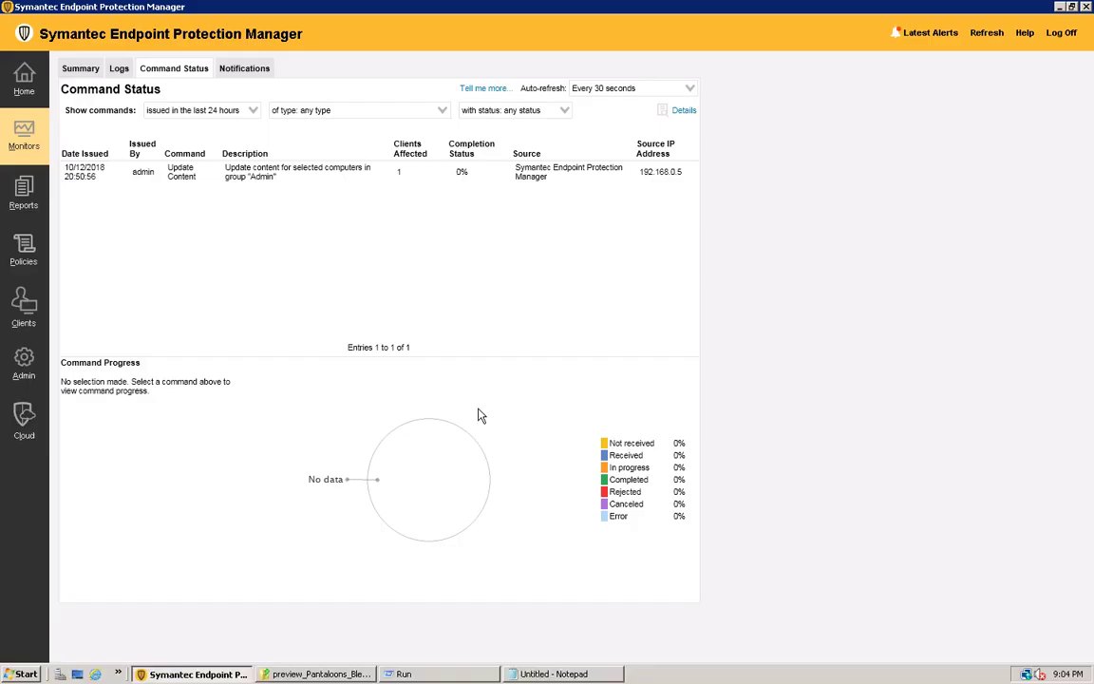
click(25, 321)
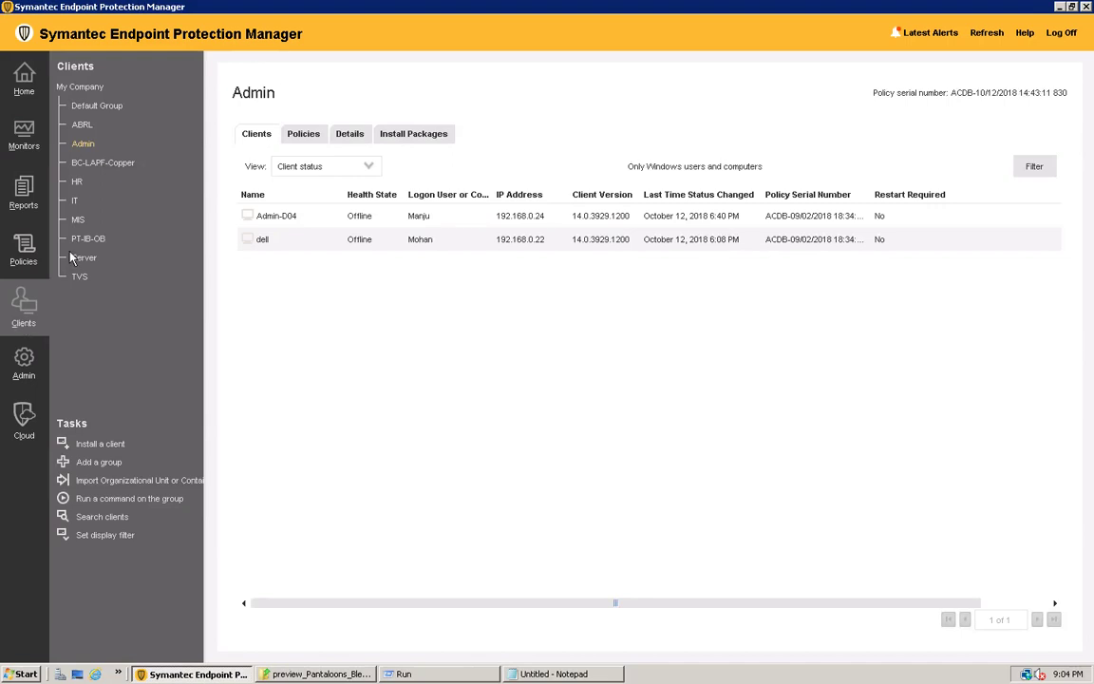
click(81, 85)
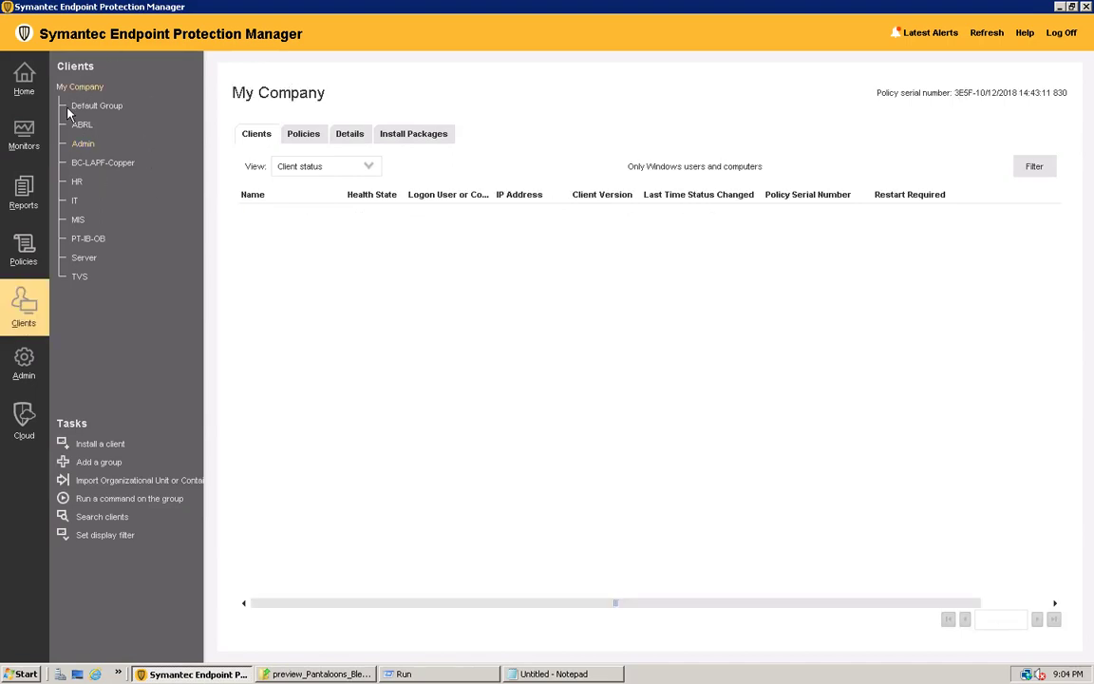
click(74, 201)
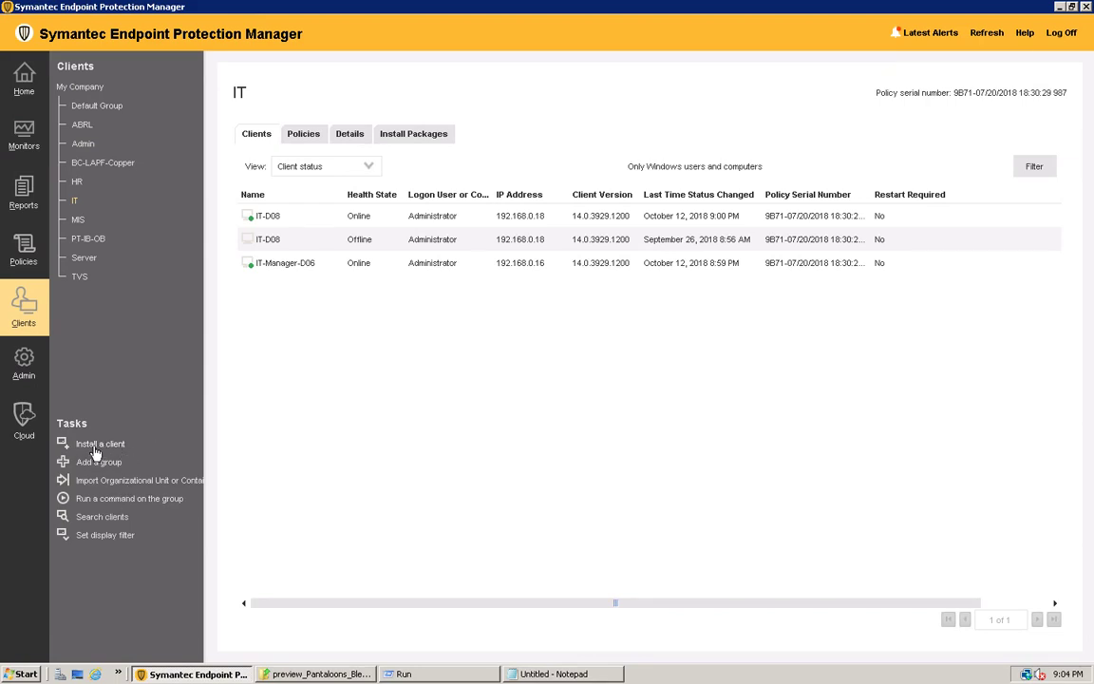
Launch the Client Deployment Wizard and settle on New Package Deployment over the other package options.
click(96, 453)
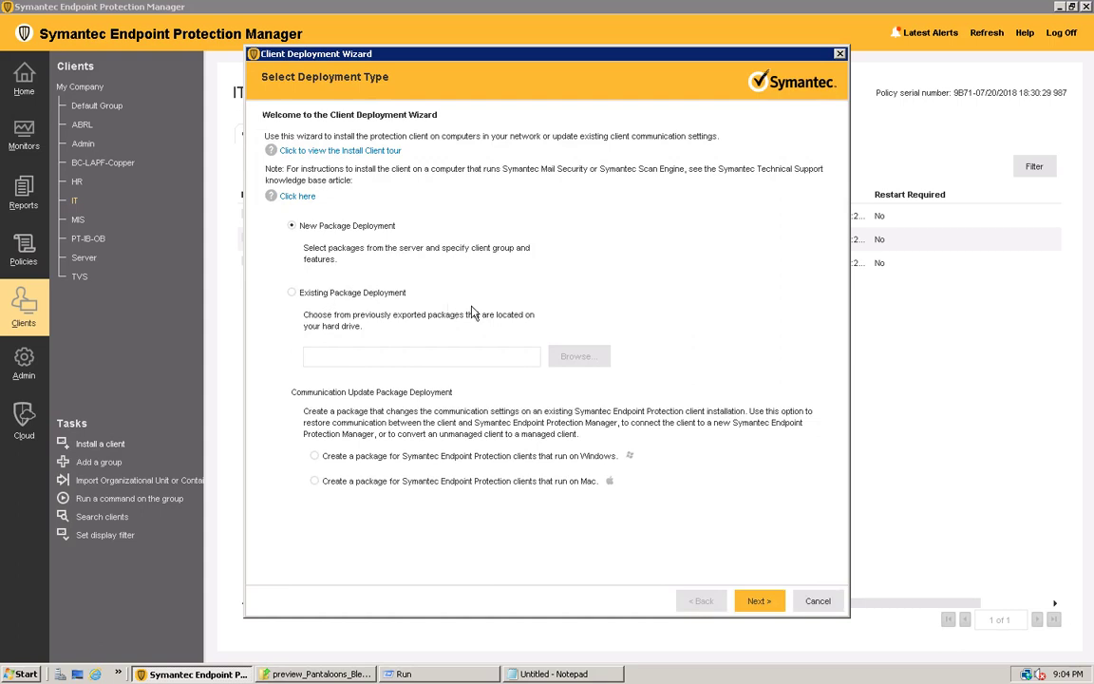
click(293, 292)
click(577, 358)
click(691, 437)
click(293, 226)
click(316, 456)
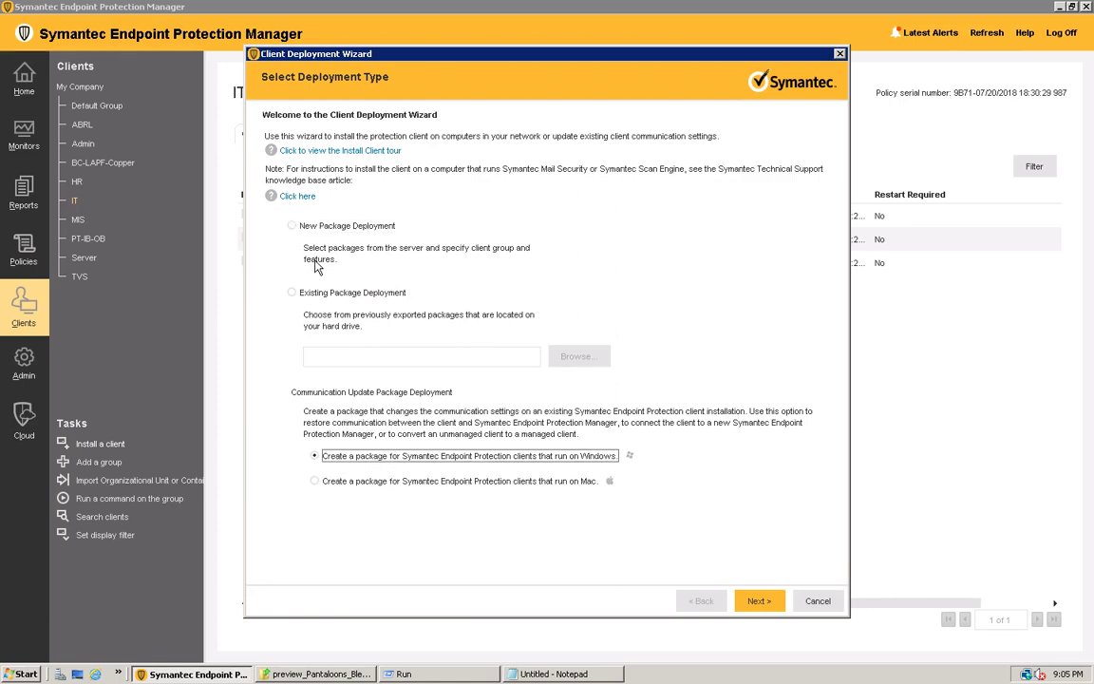
click(293, 229)
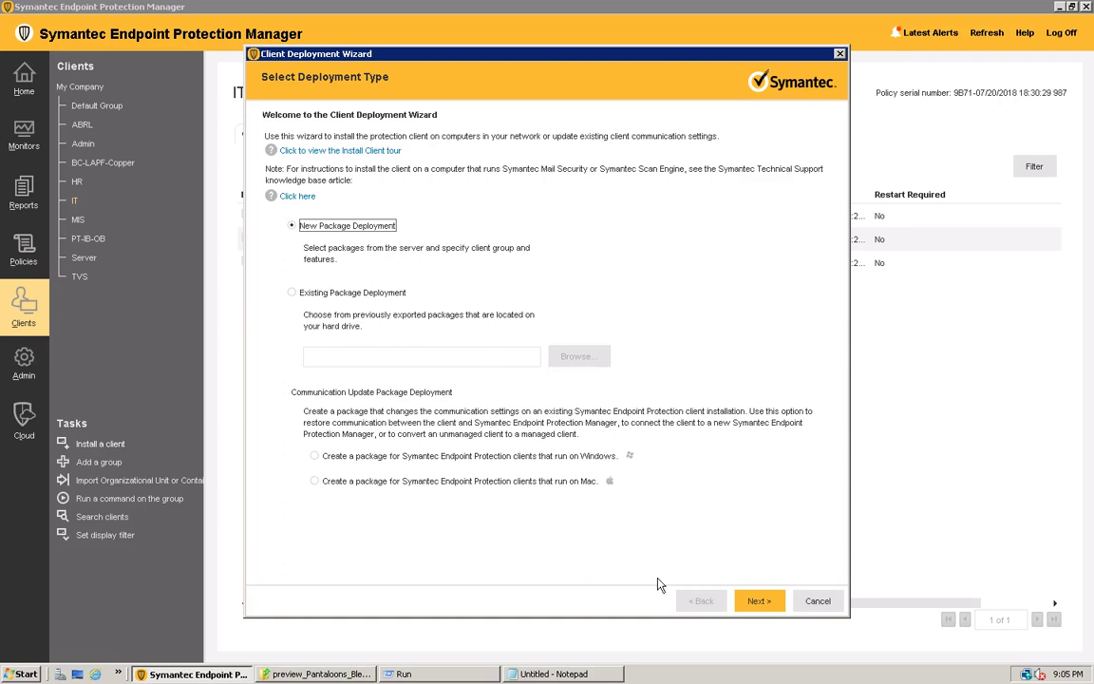
click(759, 601)
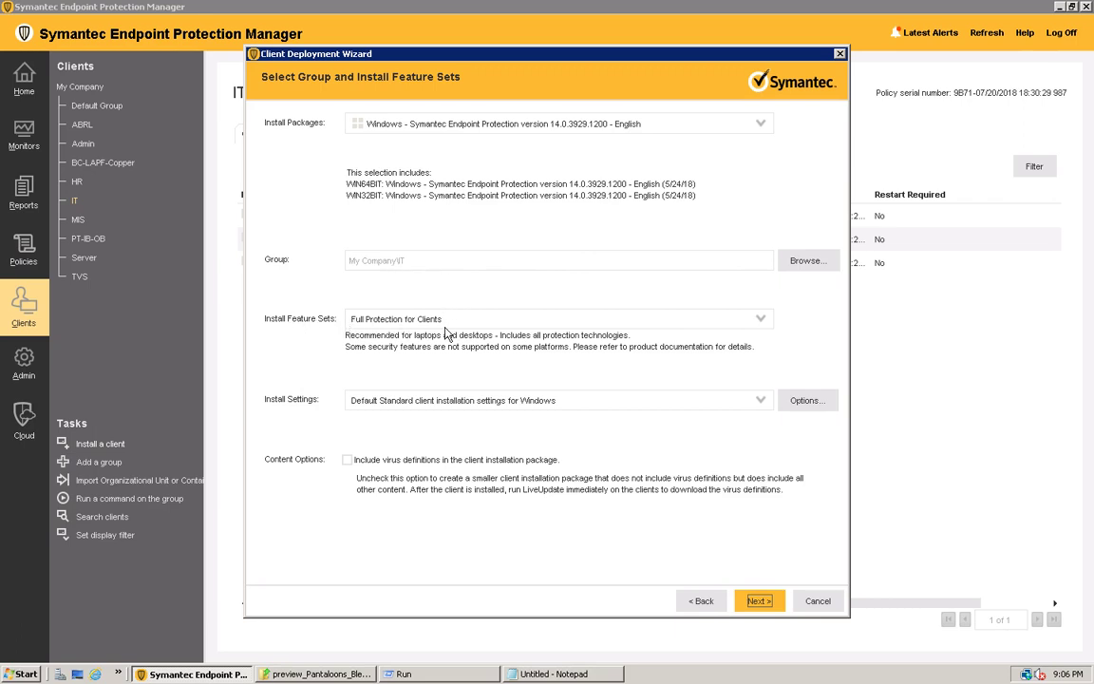
Keep Full Protection for Clients as the install feature set for the IT group package.
click(544, 319)
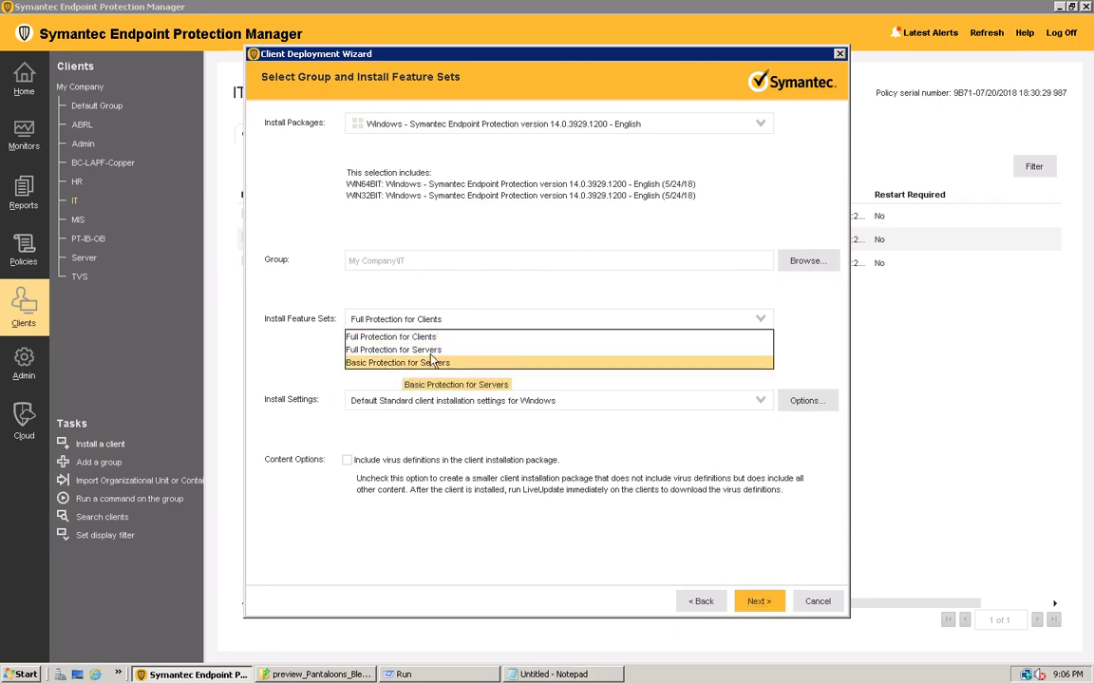
click(383, 314)
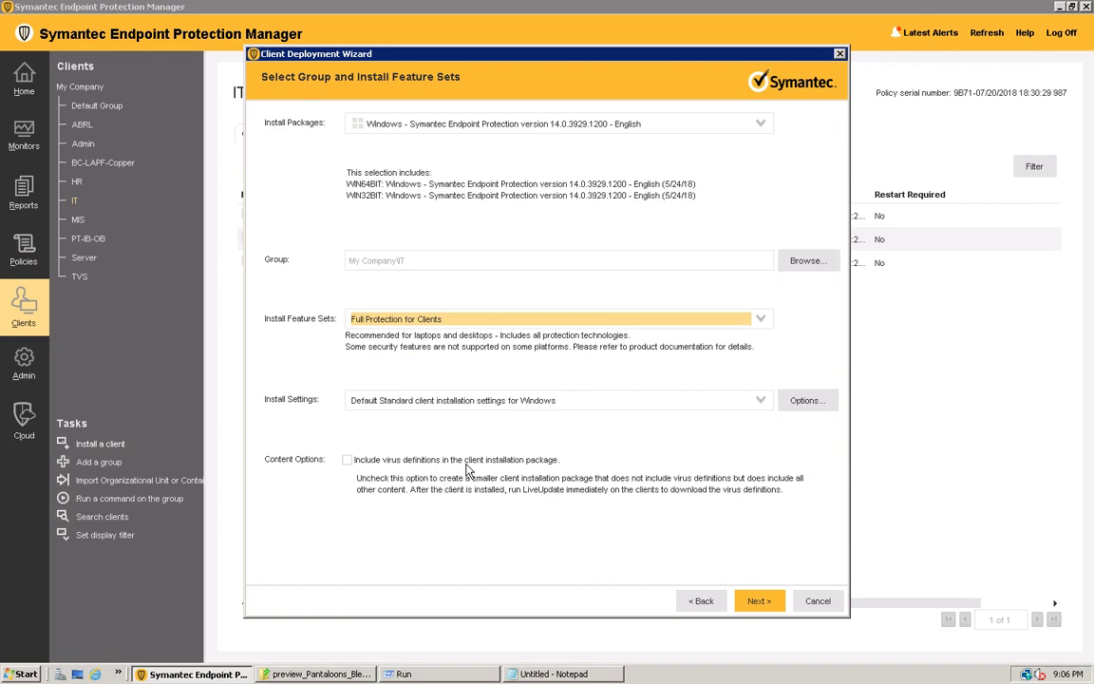
Choose Remote Push as the installation method after backing out of Save Package.
click(759, 601)
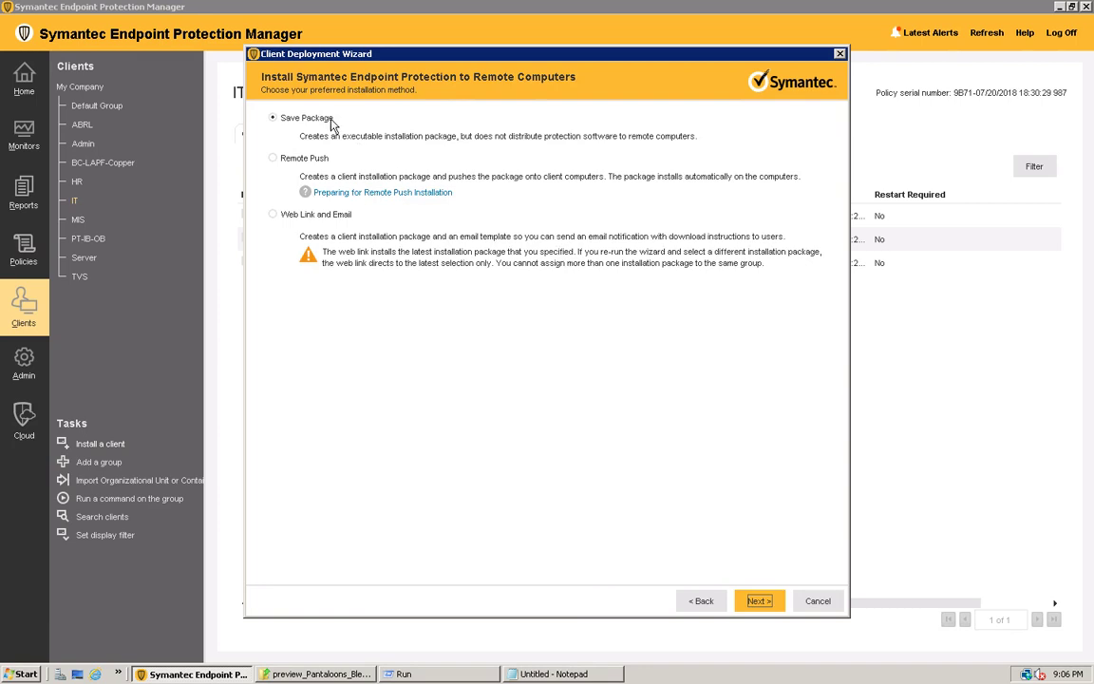
click(758, 601)
click(738, 122)
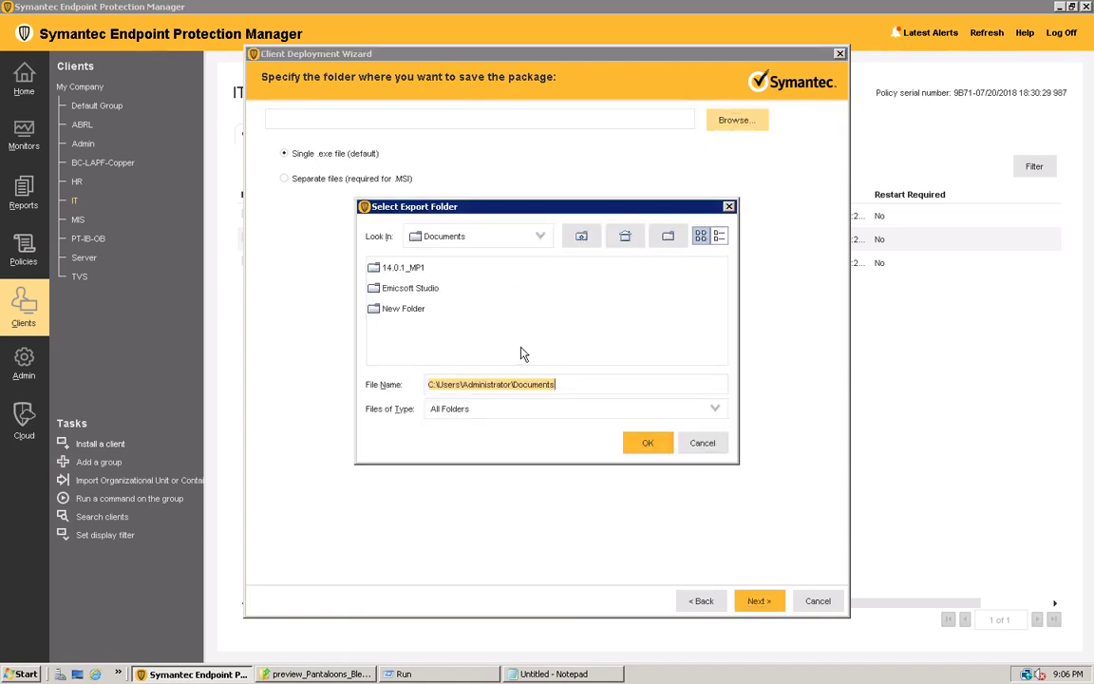
click(703, 444)
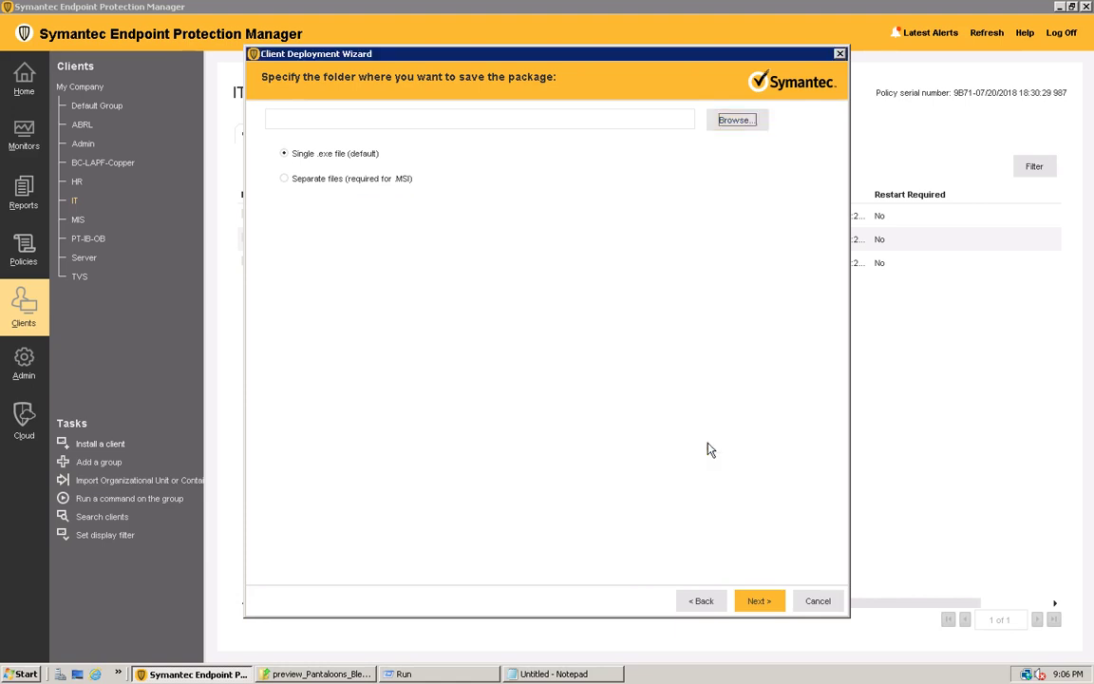
click(701, 601)
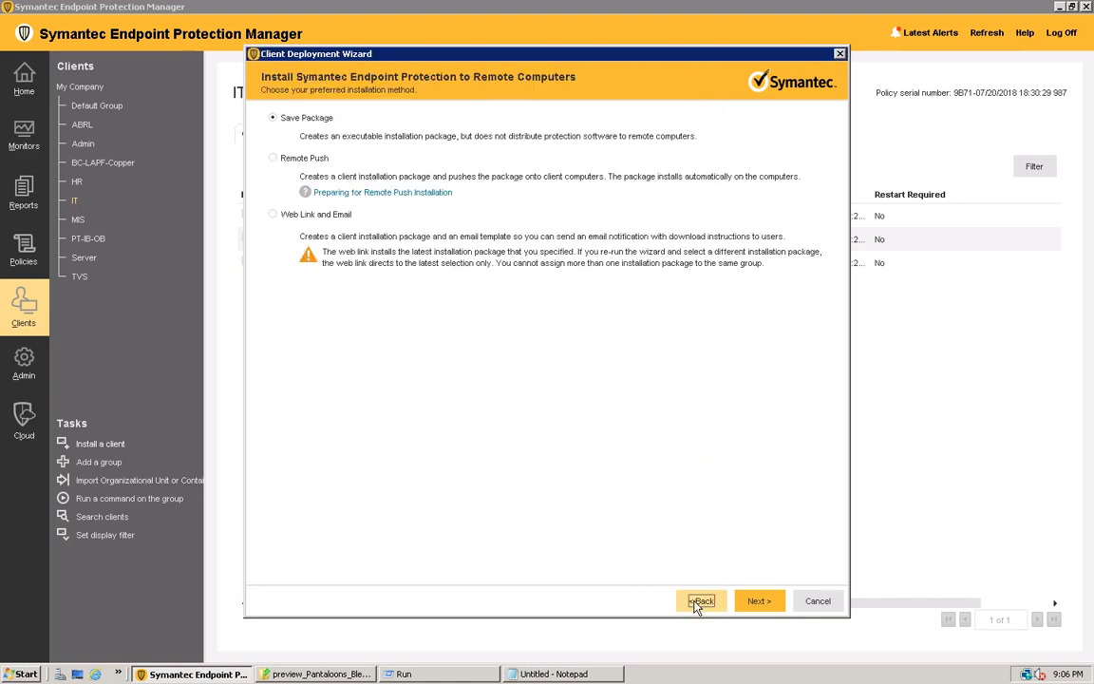
click(273, 163)
click(760, 602)
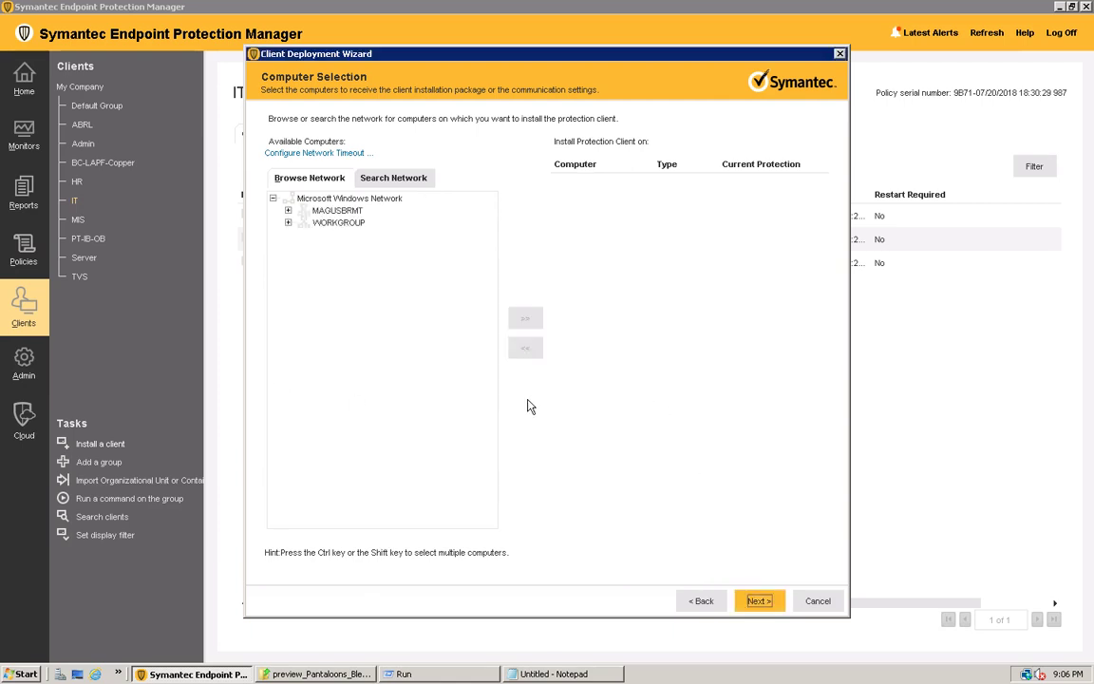
Browse the WORKGROUP and MAGUSBRMT domains, select IT-D08 under WORKGROUP and add it.
click(288, 222)
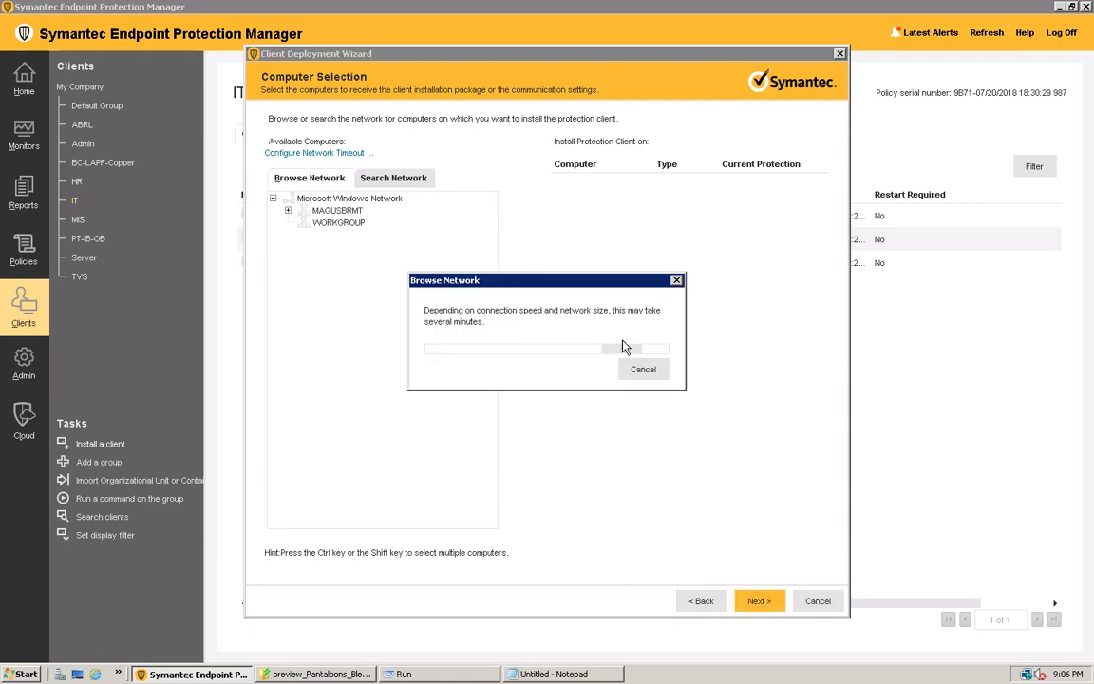
click(313, 220)
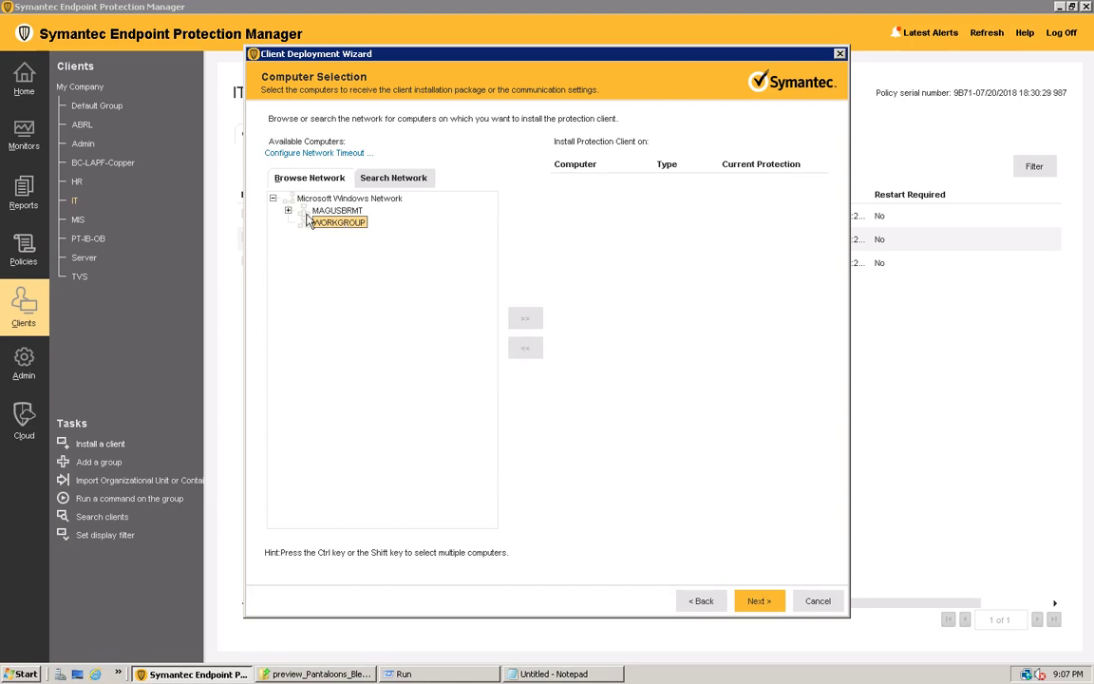
click(319, 210)
click(288, 210)
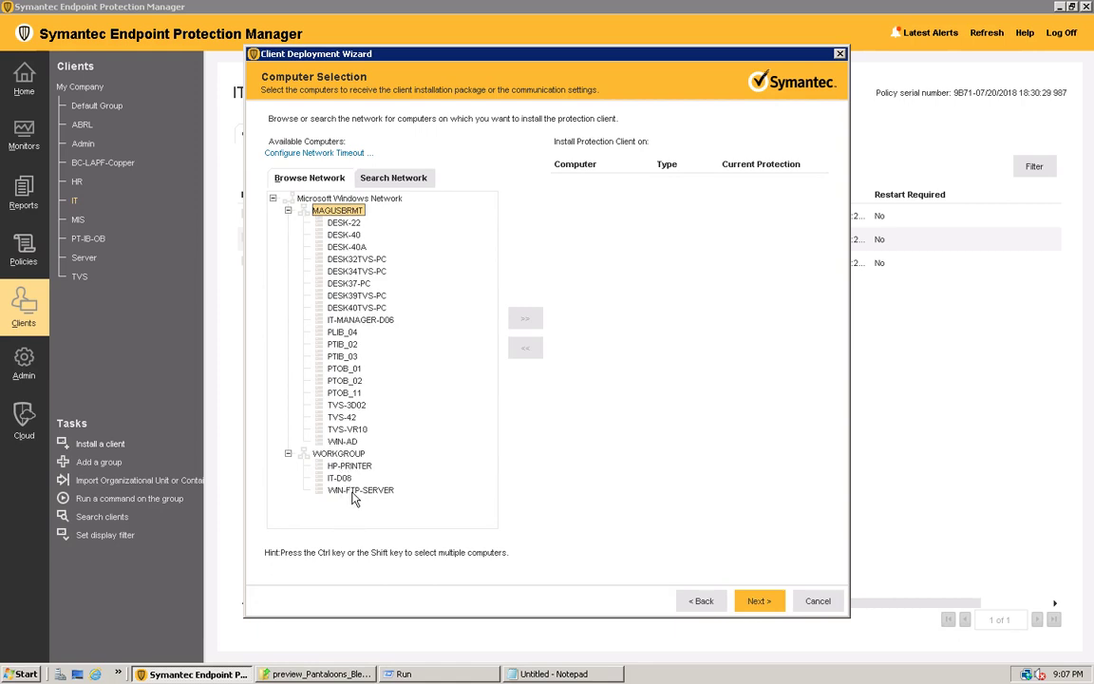
click(393, 180)
click(310, 178)
click(338, 480)
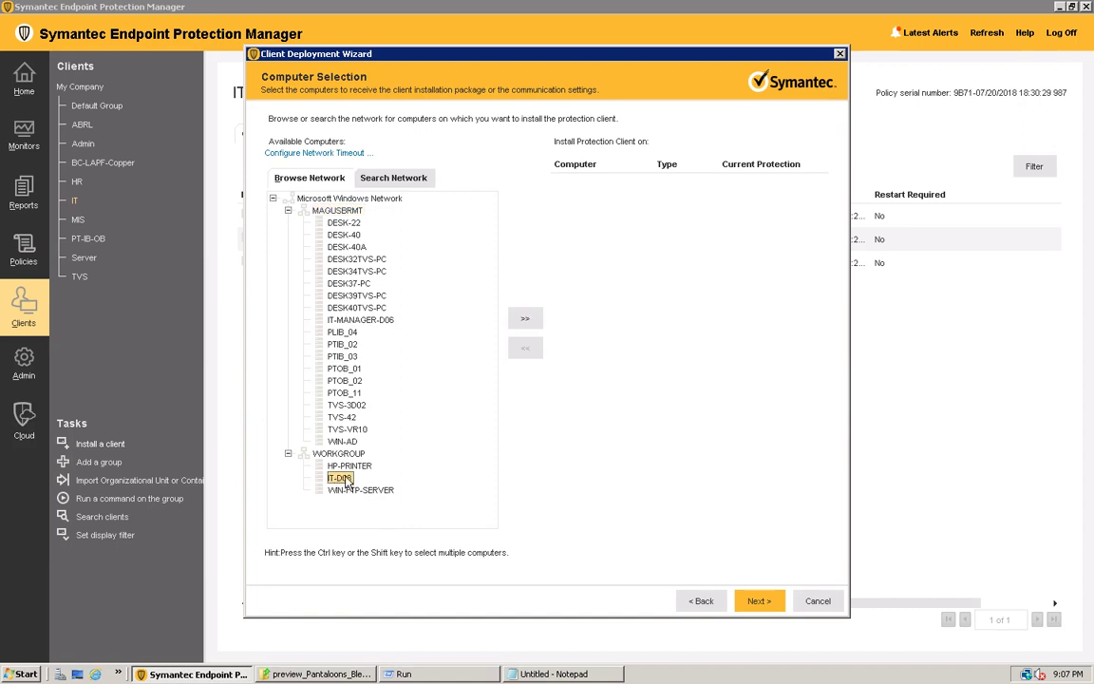
click(525, 319)
Enter the Administrator password for IT-D08, accept it as already managed, and check its description.
click(585, 353)
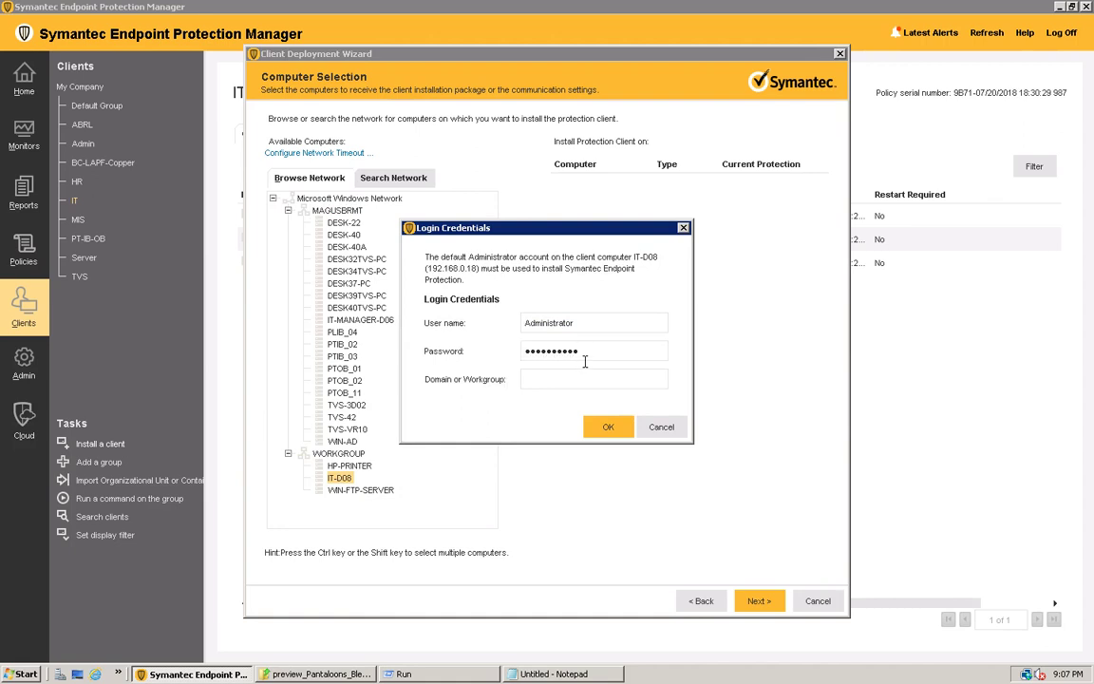
click(609, 430)
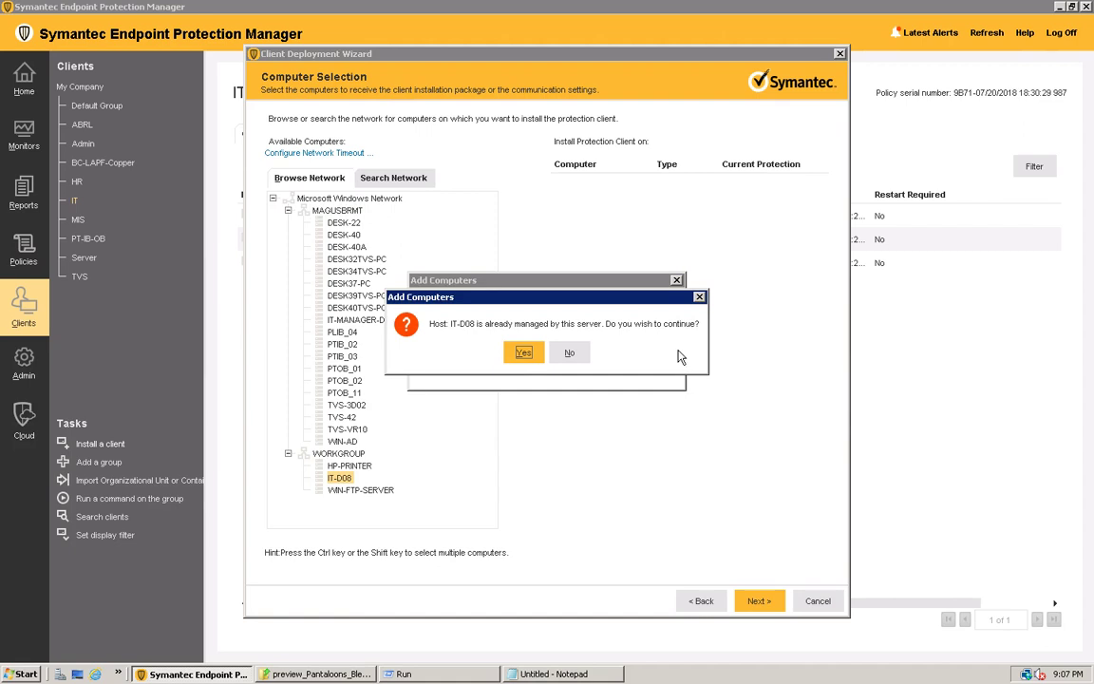
click(526, 353)
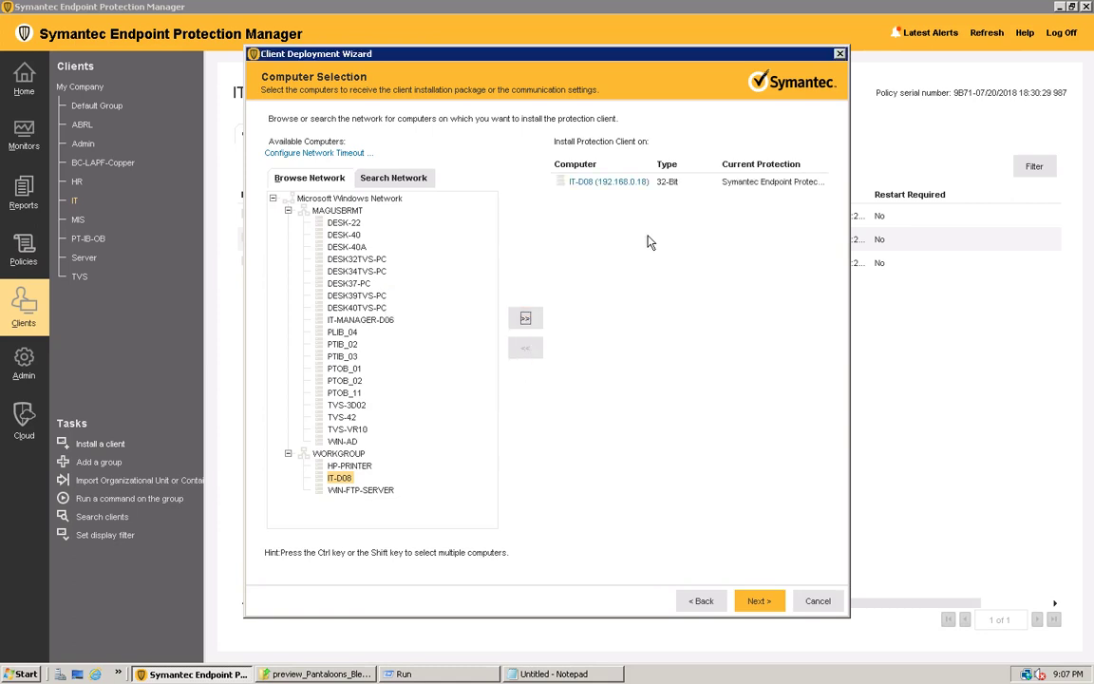
double_click(616, 183)
click(680, 386)
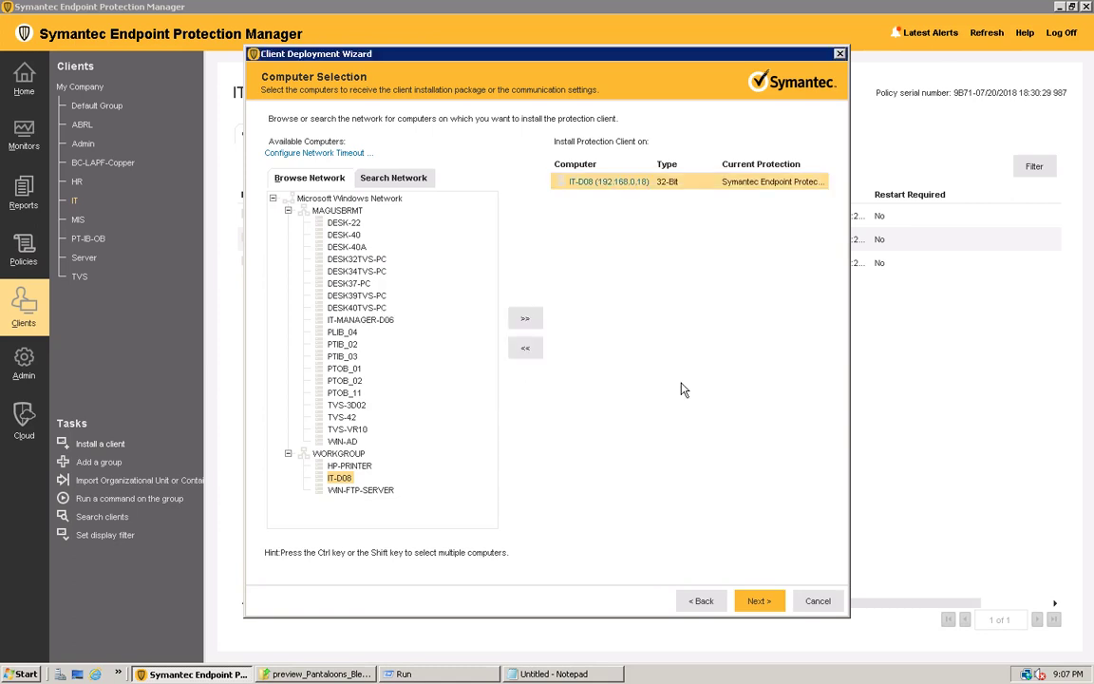
Proceed to the install page and send the client package to IT-D08.
click(770, 601)
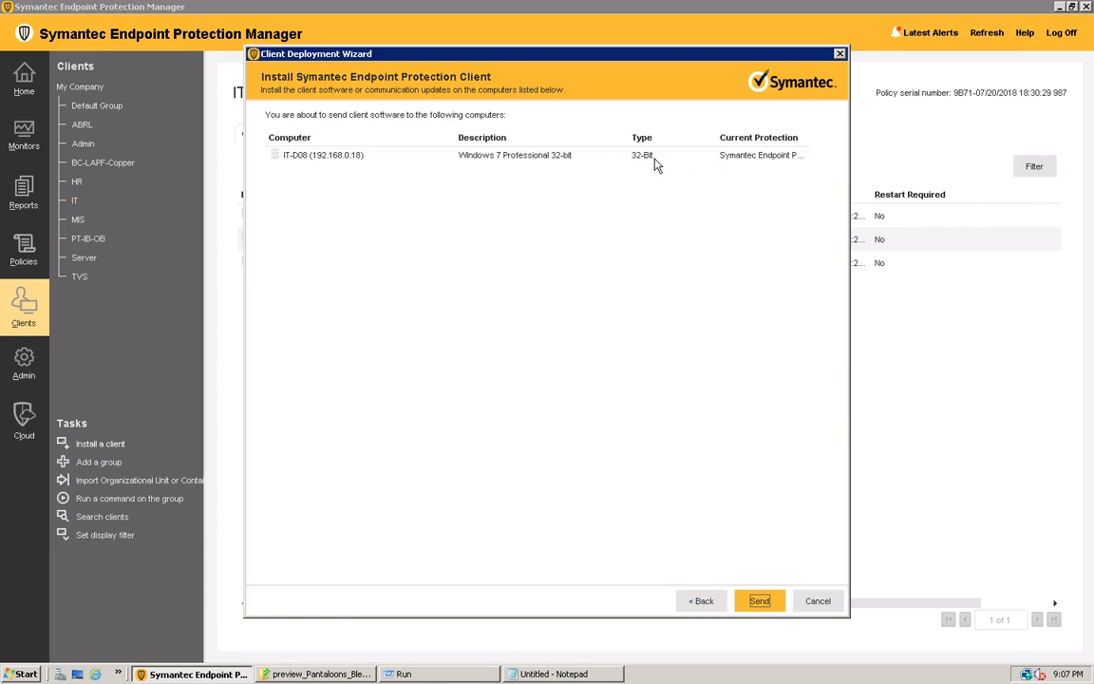
click(760, 601)
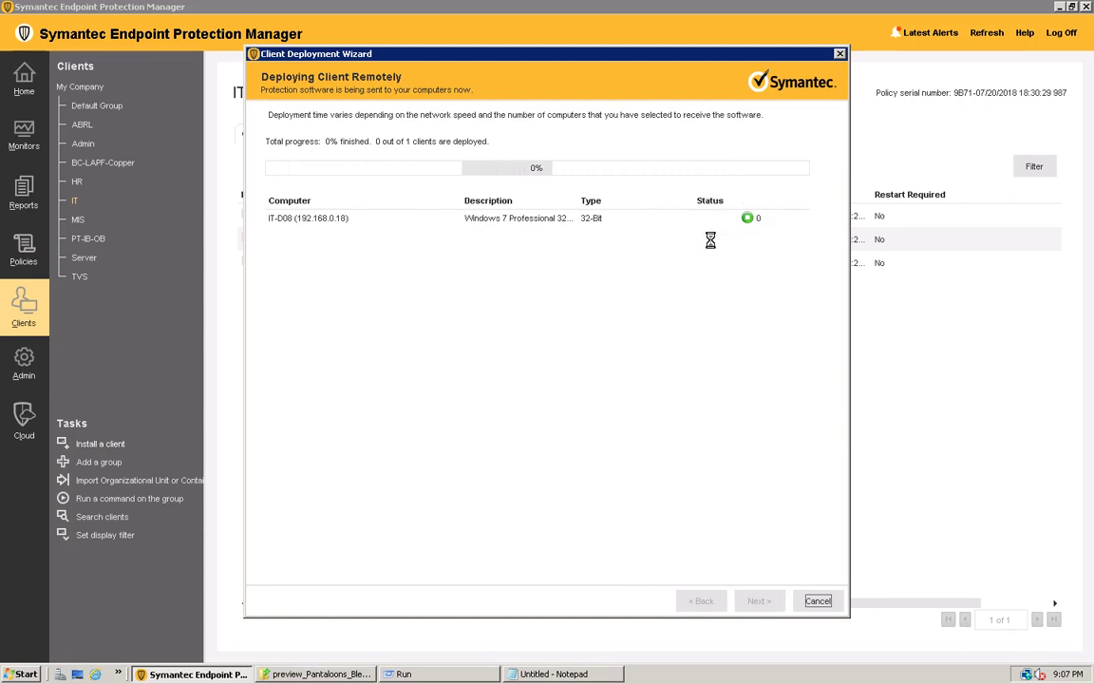
Restore the Remote Desktop session to a window and show the local hidden tray icons.
mouse_move(749, 6)
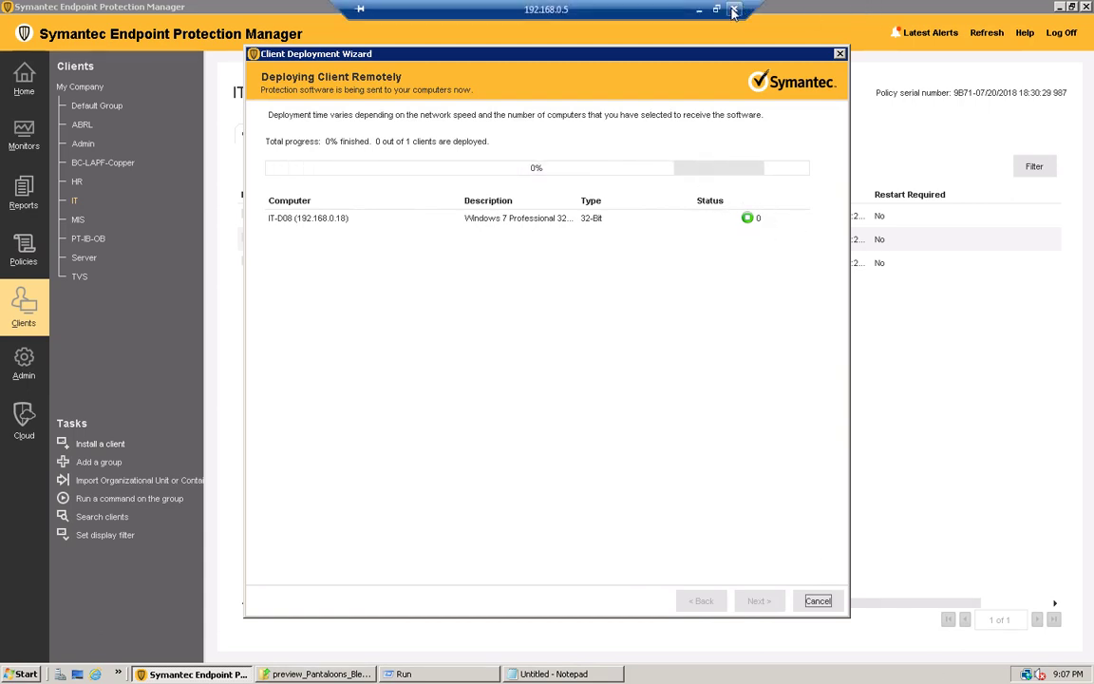
click(716, 9)
click(961, 669)
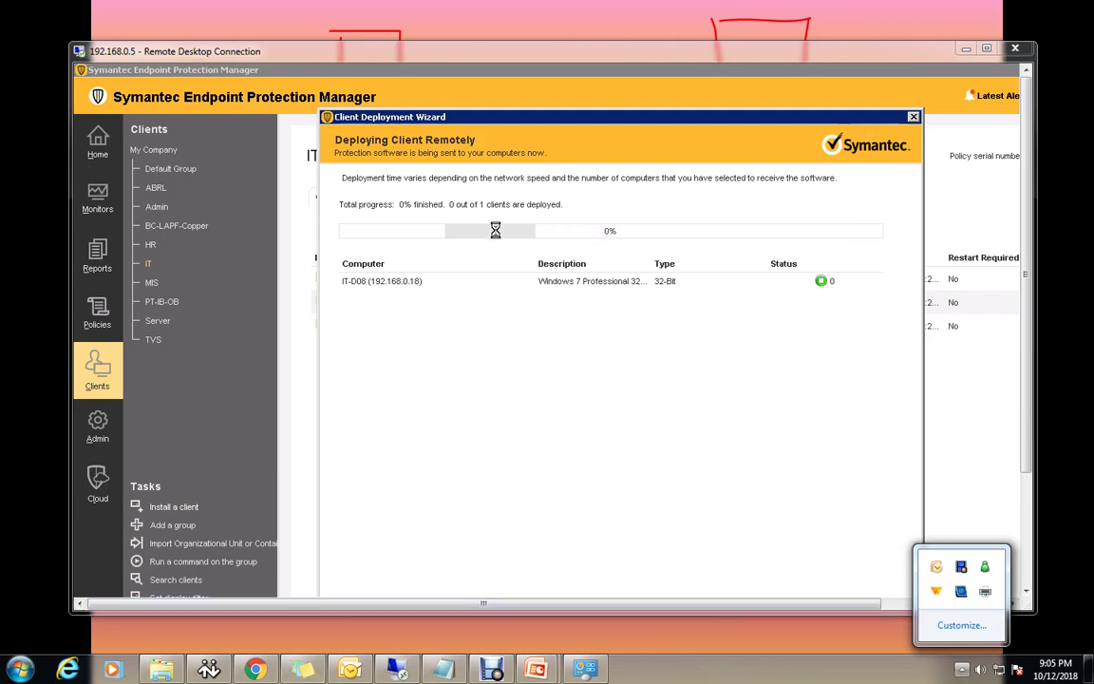
click(51, 562)
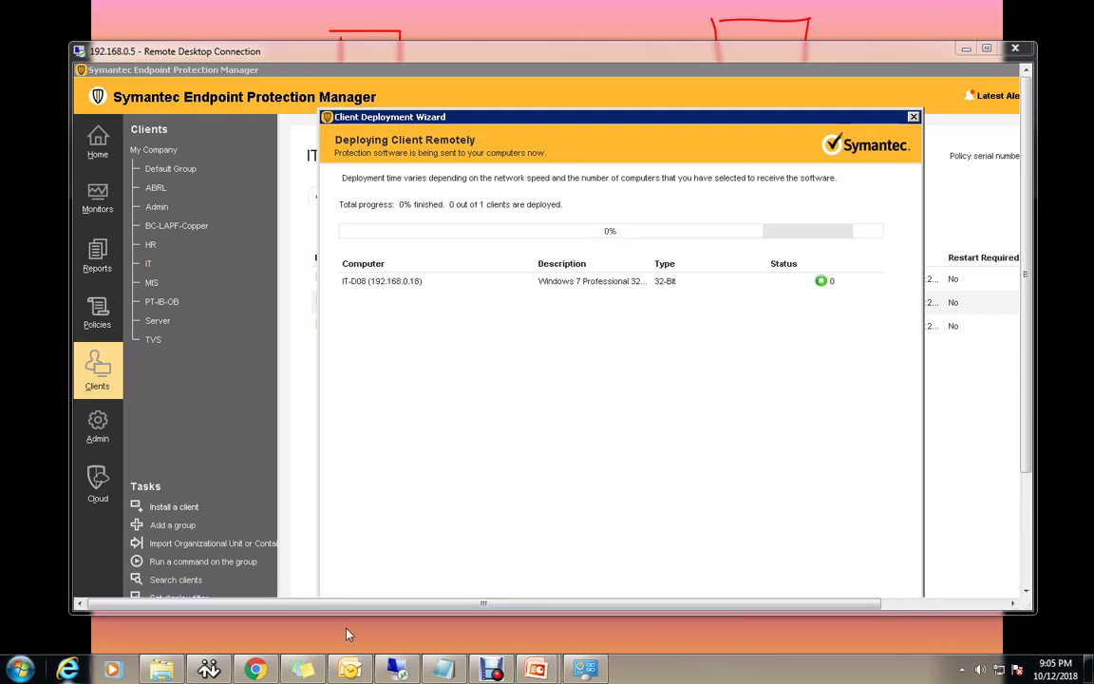
click(962, 672)
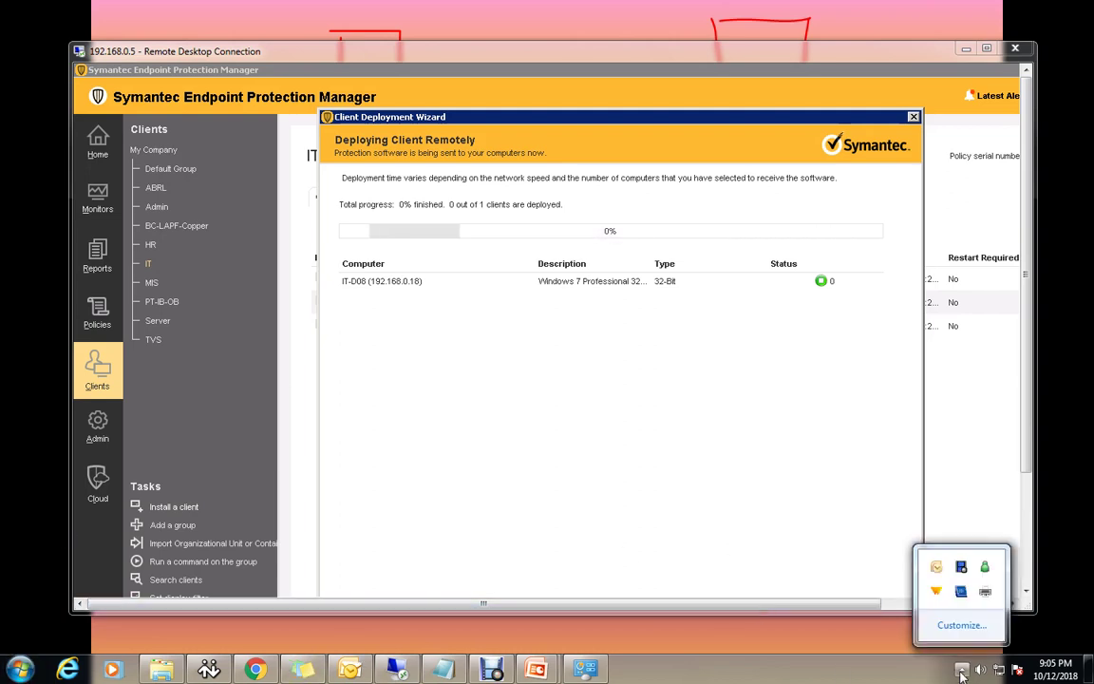
Browse the local Start menu's All Programs list, then dismiss it.
click(19, 665)
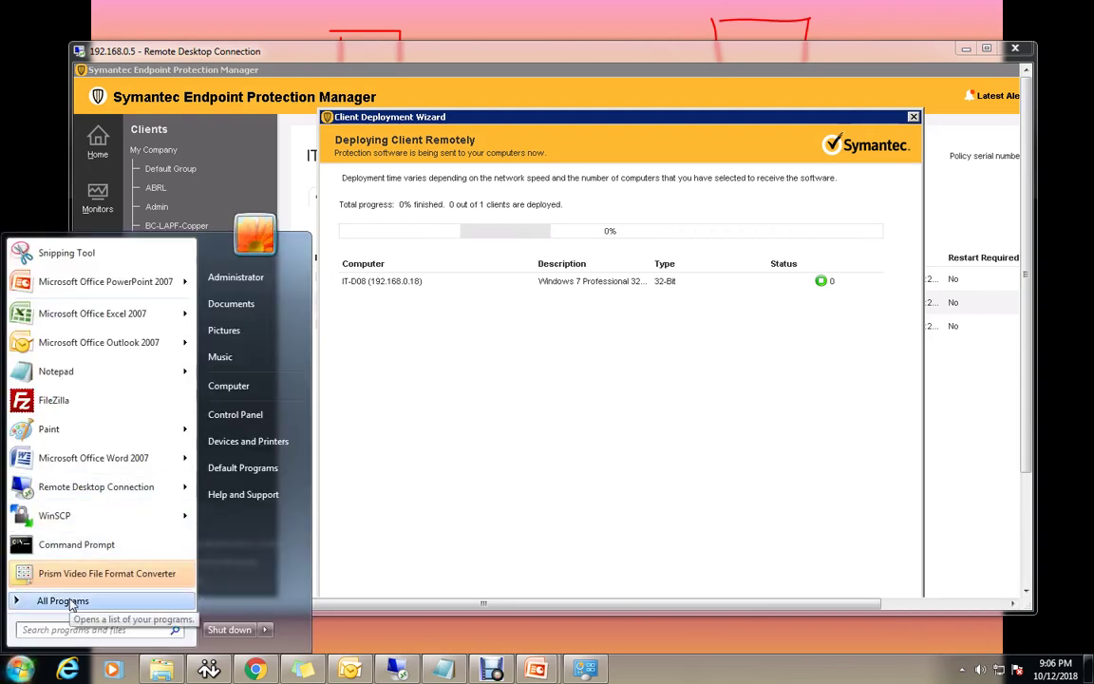
click(68, 602)
click(69, 602)
click(68, 602)
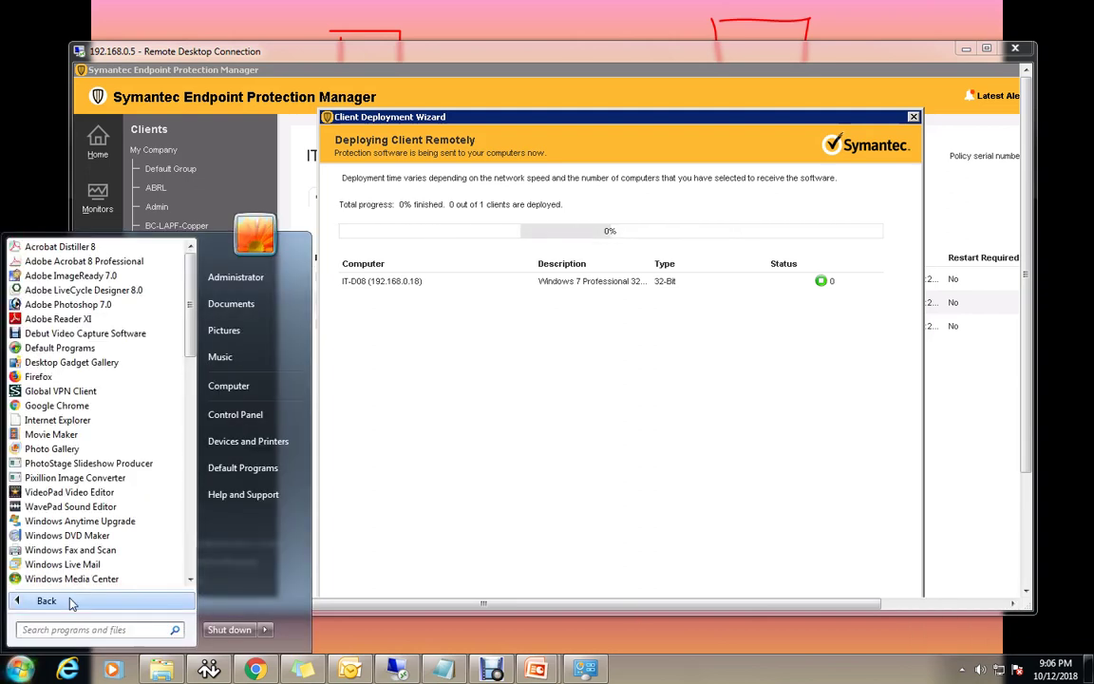
scroll(179, 434, down, 6)
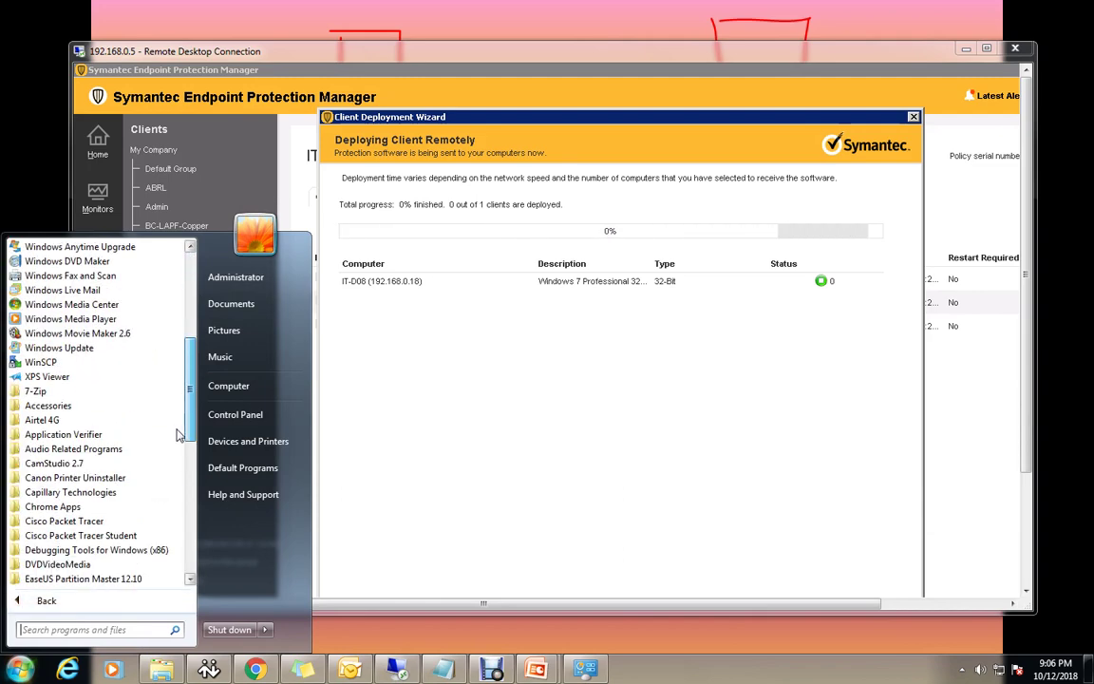
scroll(180, 447, down, 5)
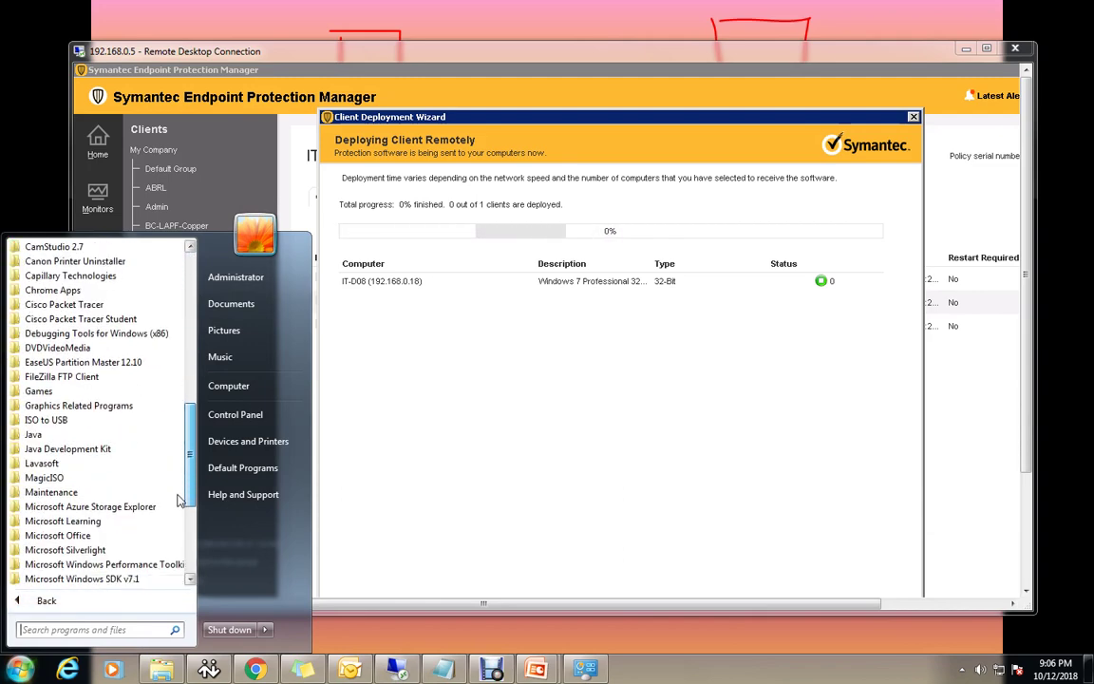
click(698, 67)
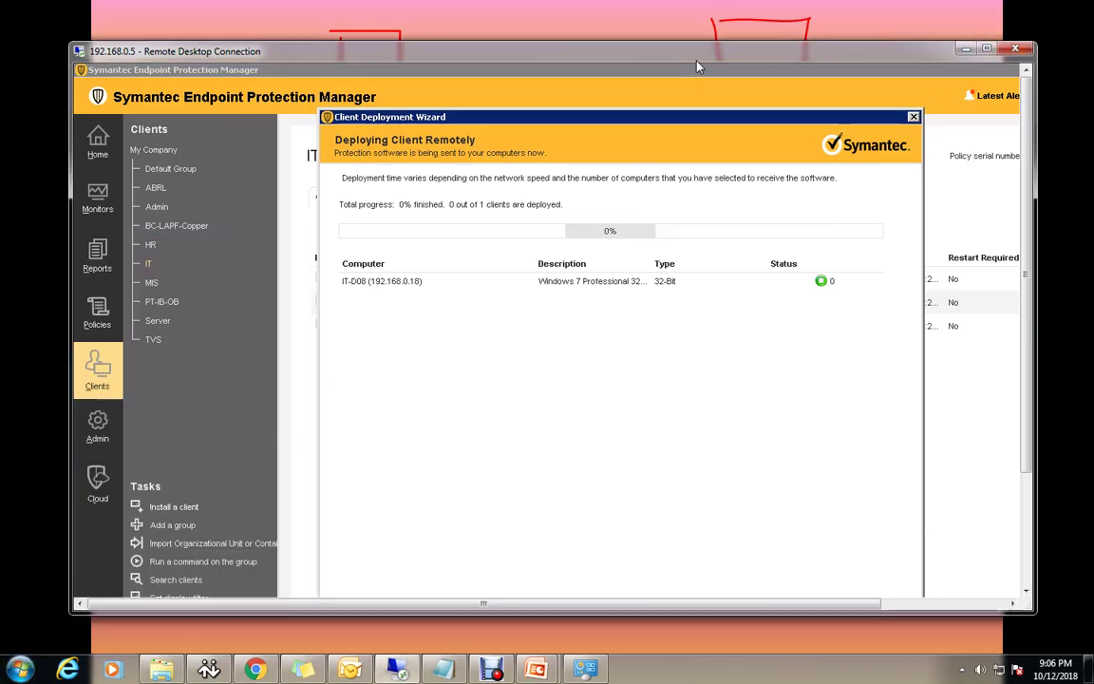
Maximise the Remote Desktop window to show the IT-D08 deployment progress (0 of 1 clients) full screen.
double_click(698, 67)
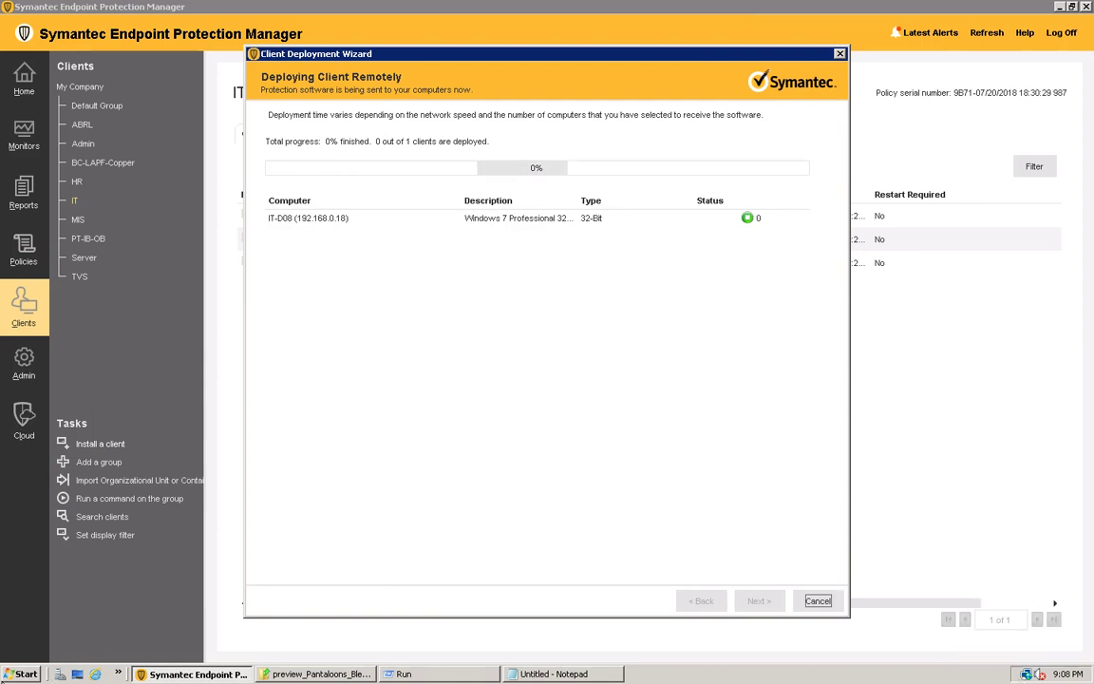
Launch the Symantec Endpoint Protection client from All Programs.
click(26, 674)
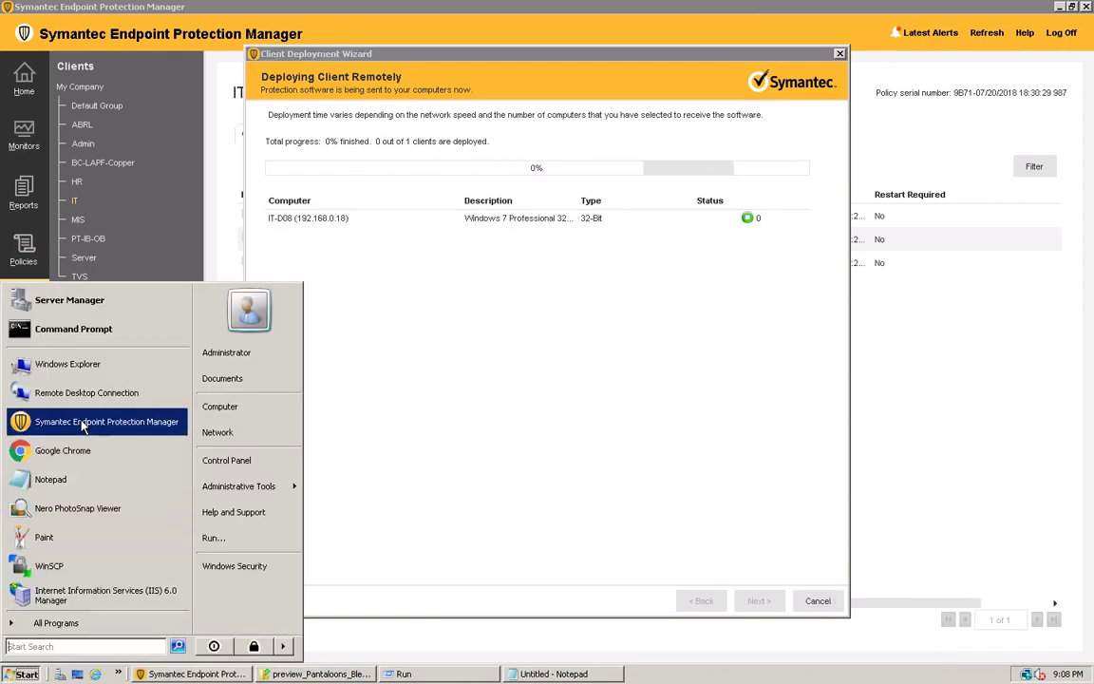
click(66, 623)
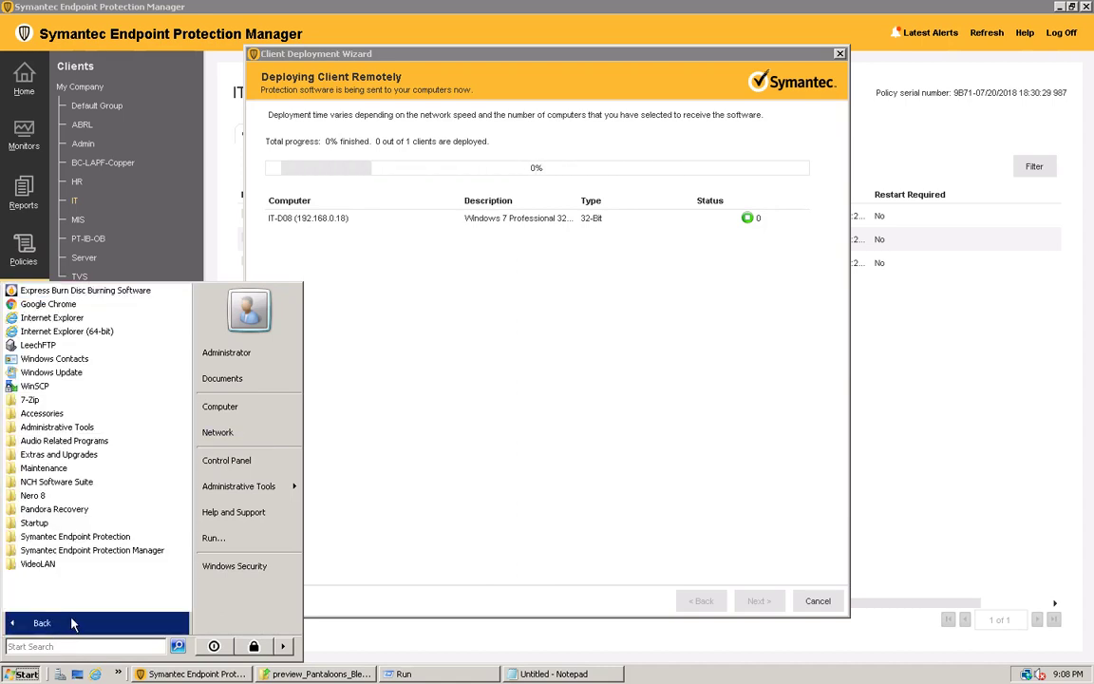
click(89, 538)
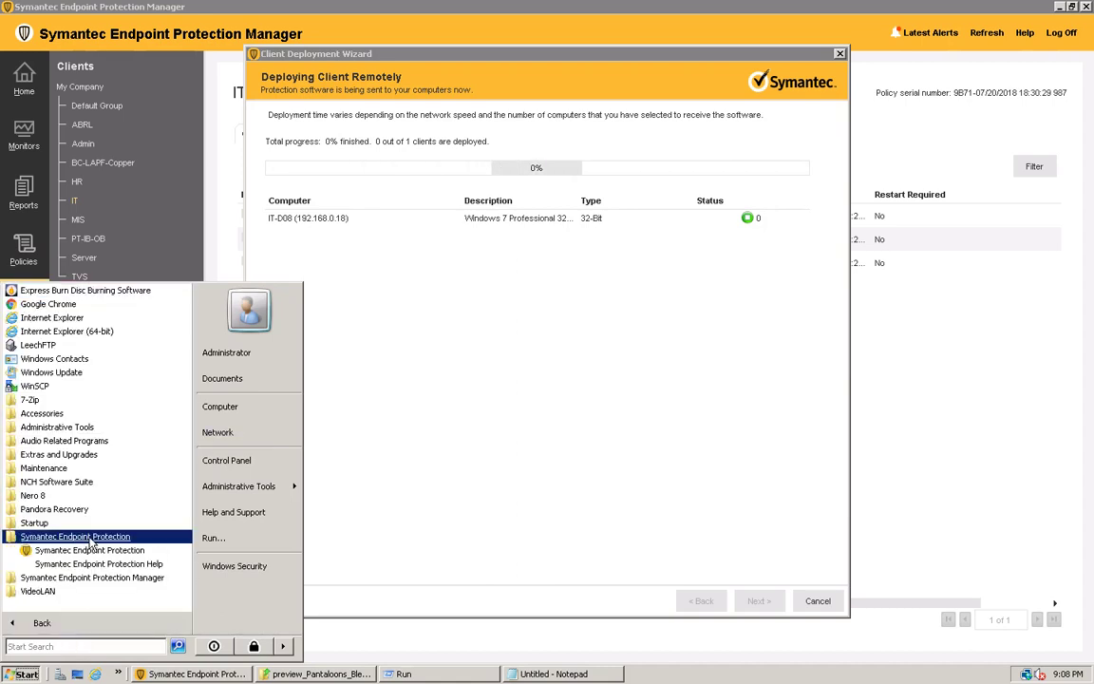
click(95, 549)
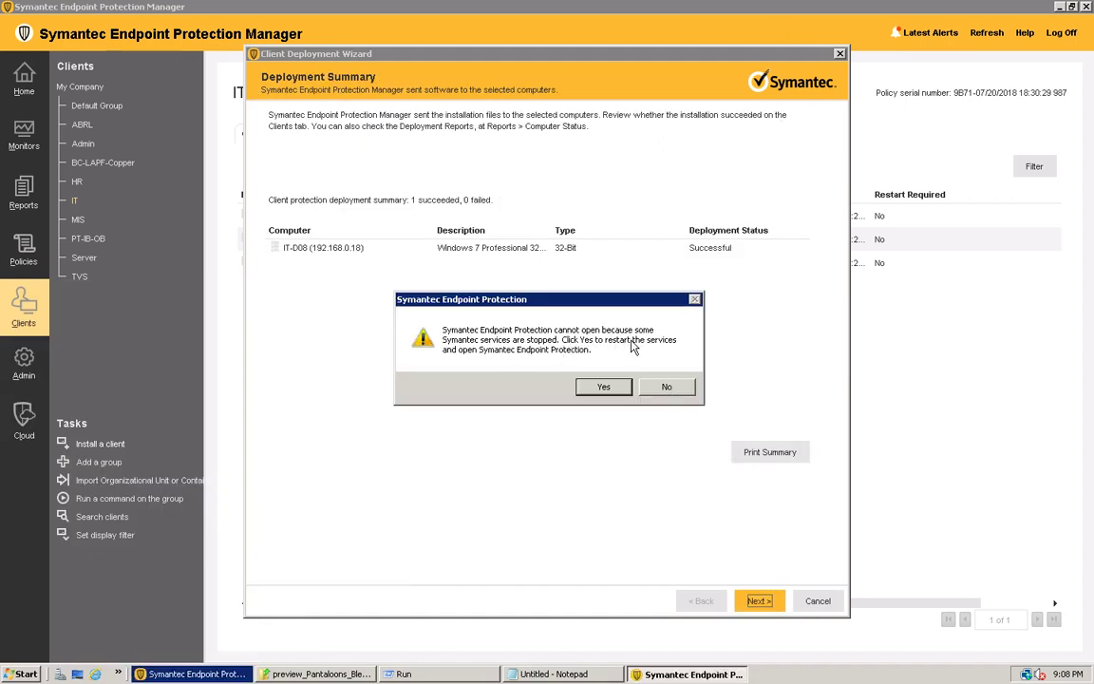
Decline restarting the stopped Symantec services and finish the deployment wizard.
click(669, 388)
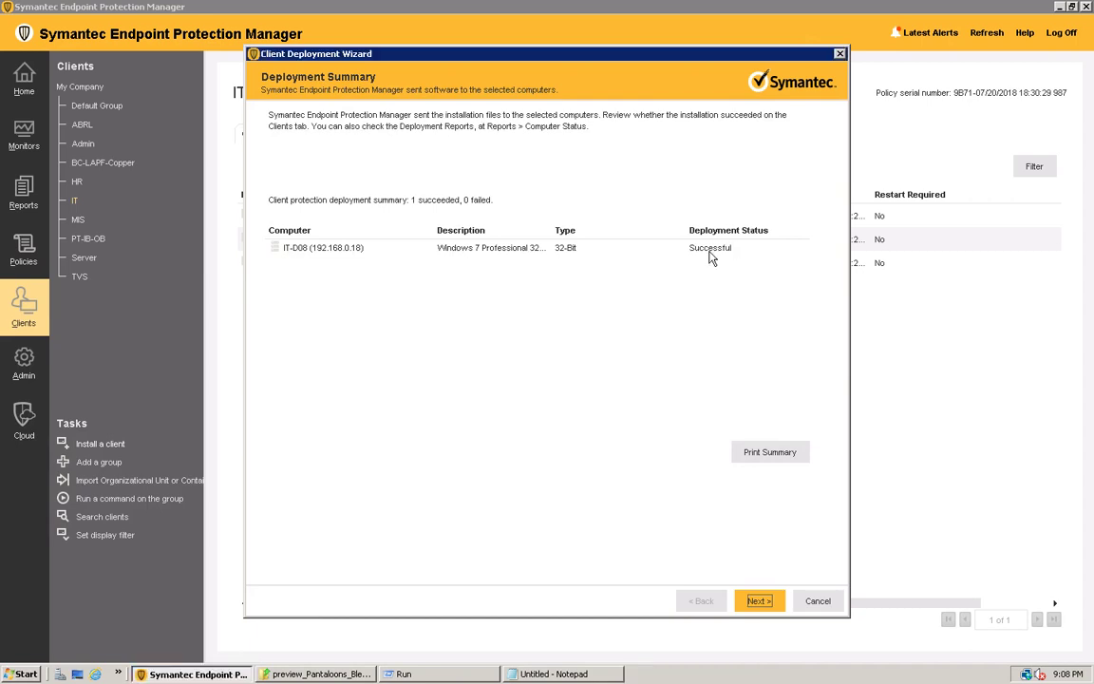
click(766, 606)
click(766, 607)
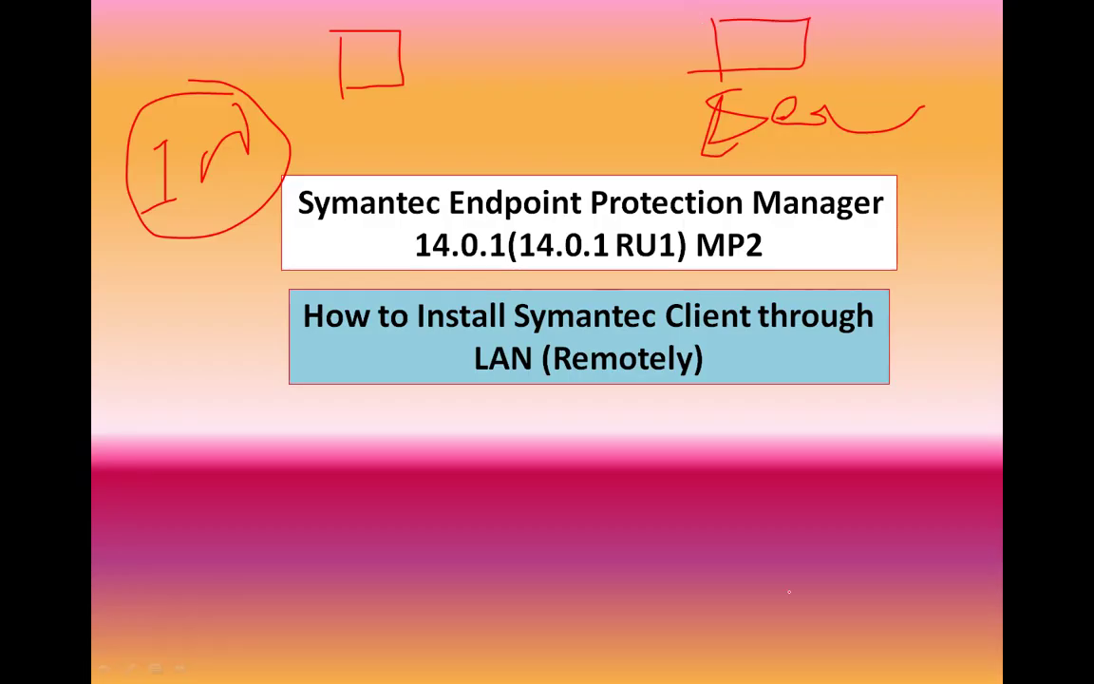
key(super)
click(961, 670)
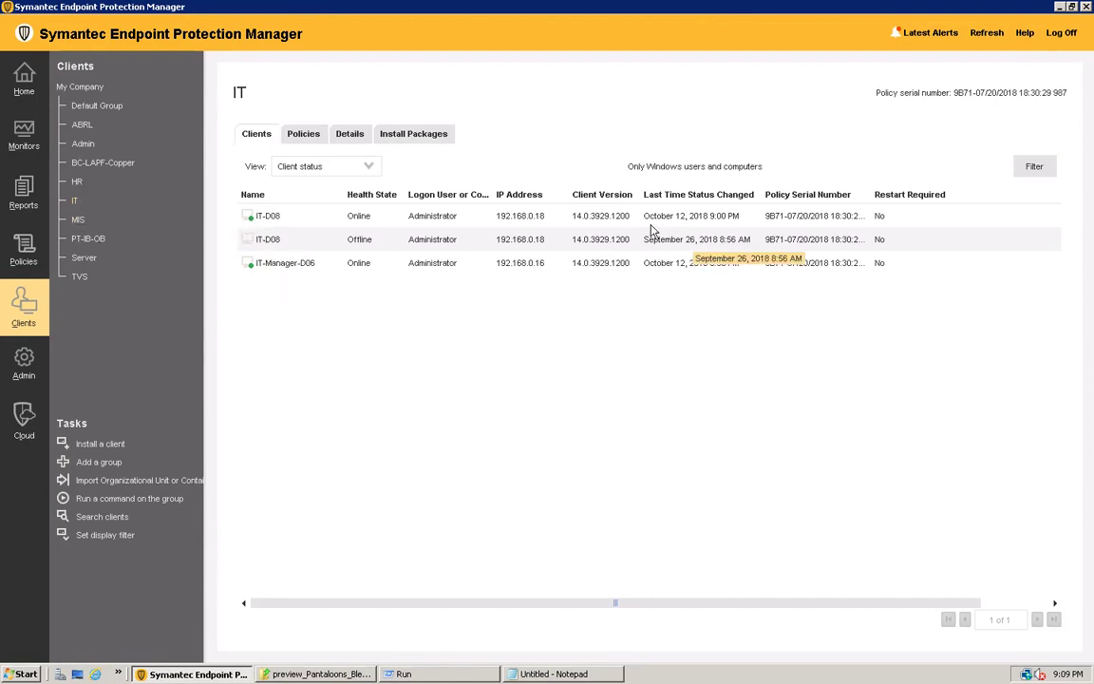
Select the Online IT-D08 client in the IT group and close the Remote Desktop session.
click(270, 218)
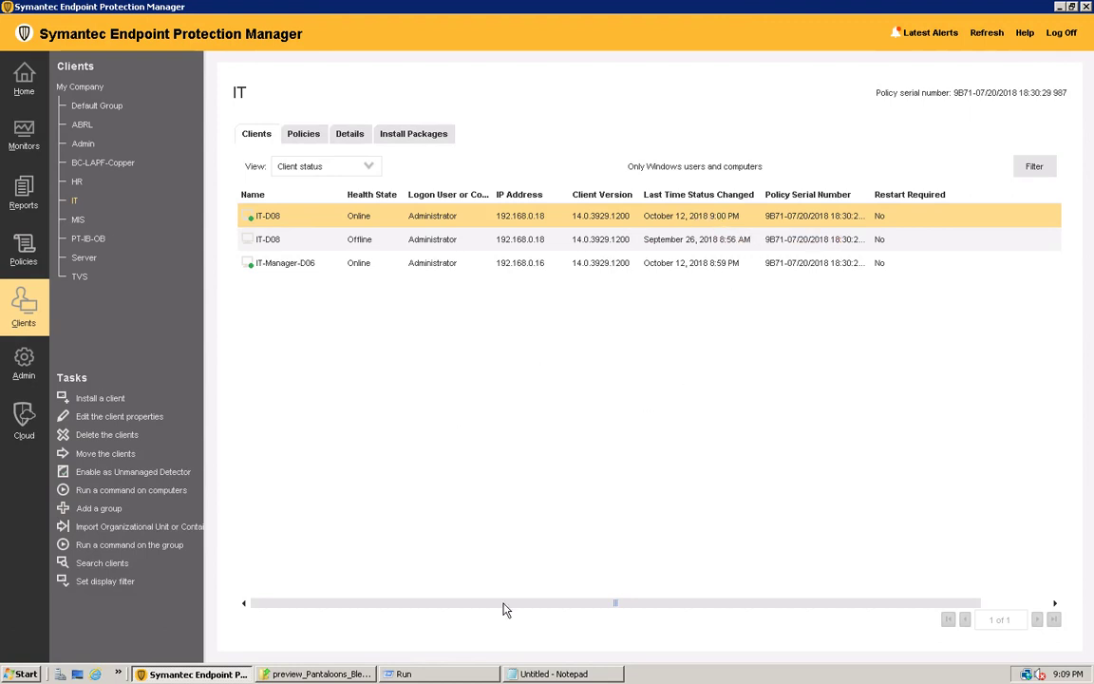
click(698, 13)
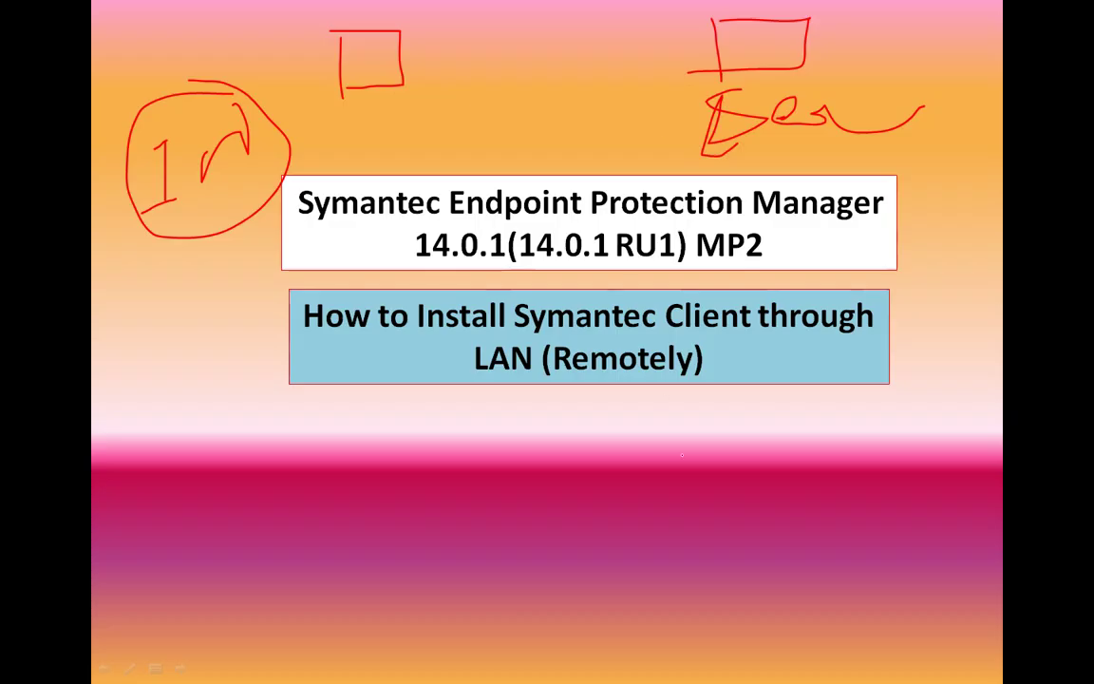